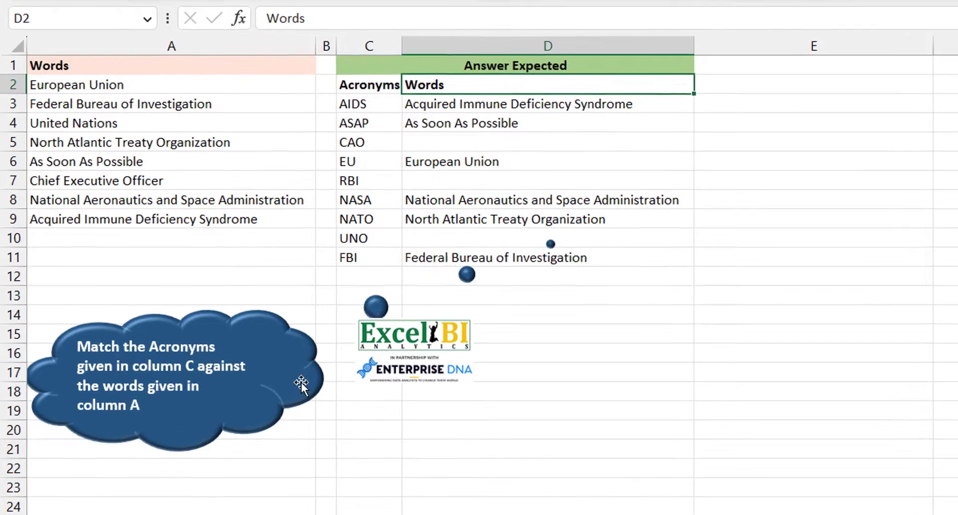
Examine the matching task: the instruction, the acronyms in column C, their expected words in column D and the source phrases in column A
click(272, 375)
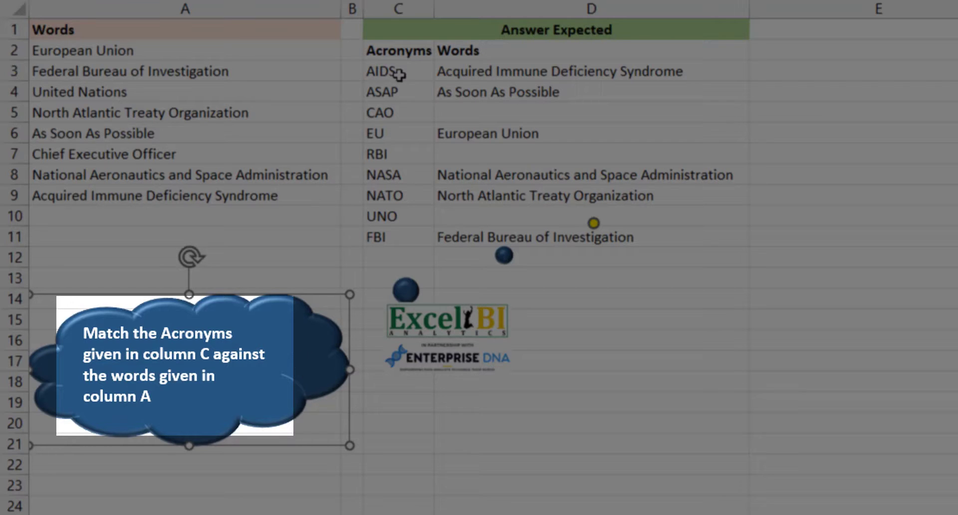
drag(397, 73, 395, 235)
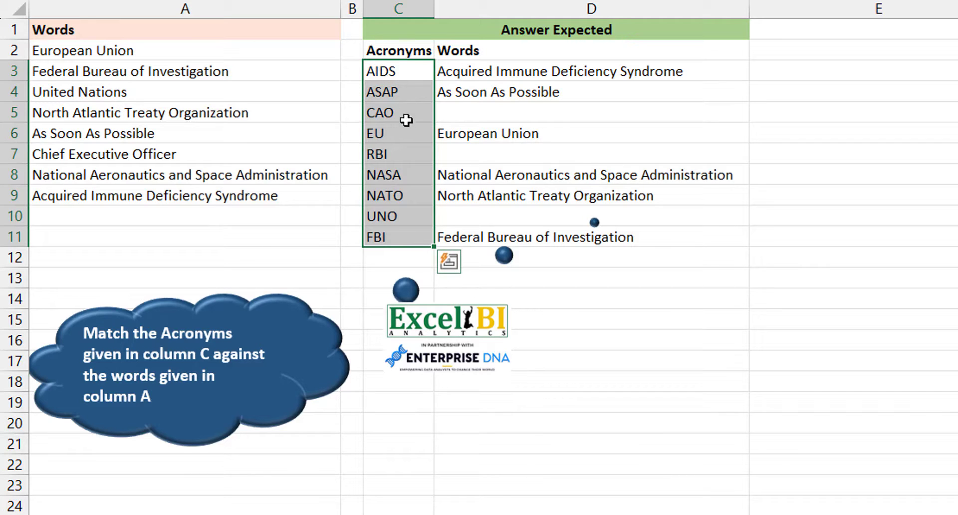
click(516, 75)
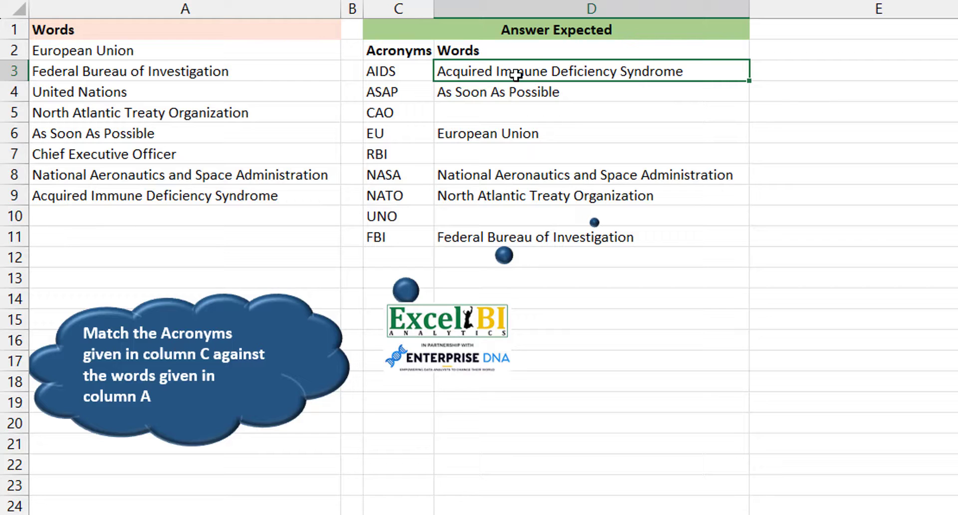
click(392, 73)
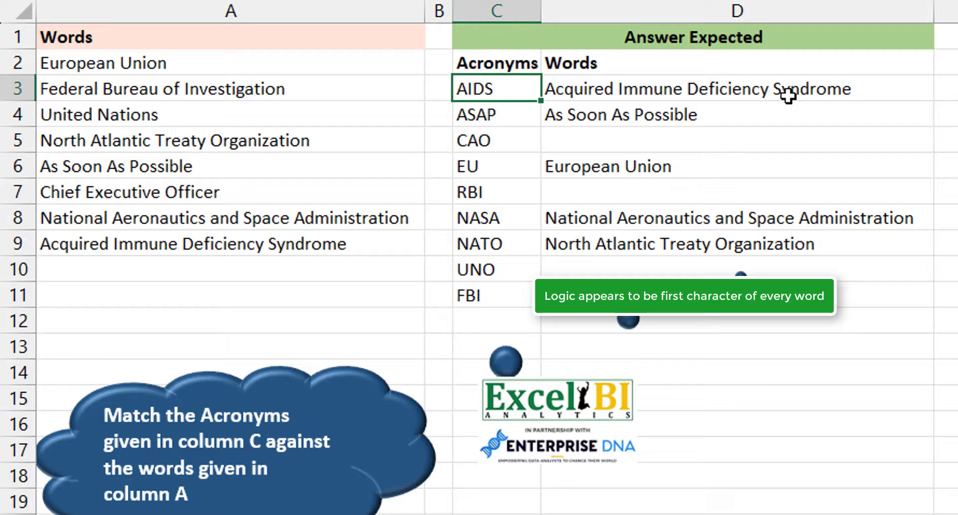
click(259, 90)
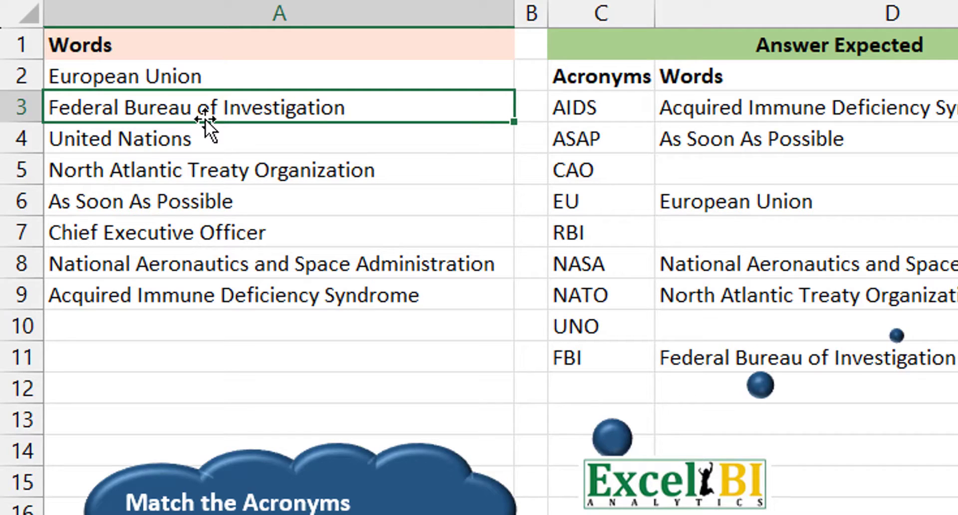
Split the phrase in A2 at its spaces by entering =TEXTSPLIT(A2," ") in cell E2
click(955, 76)
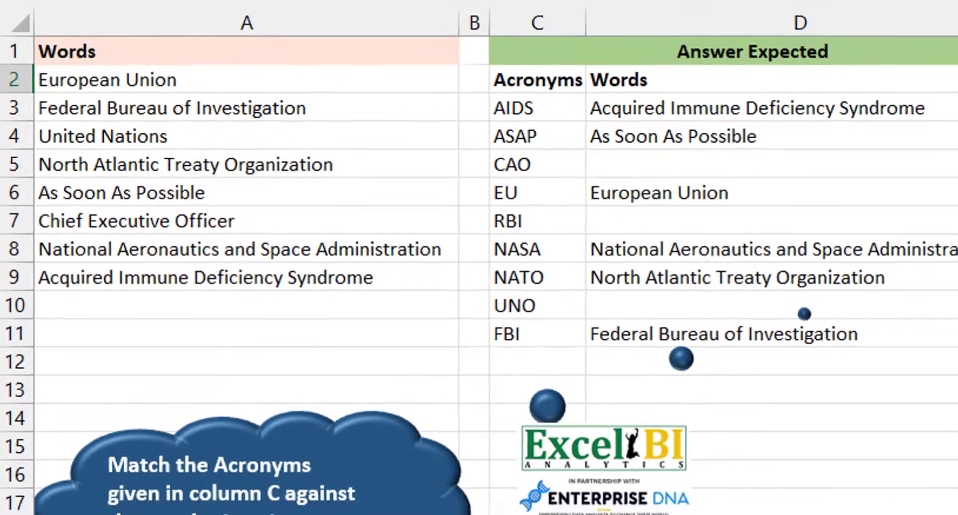
text(=texts)
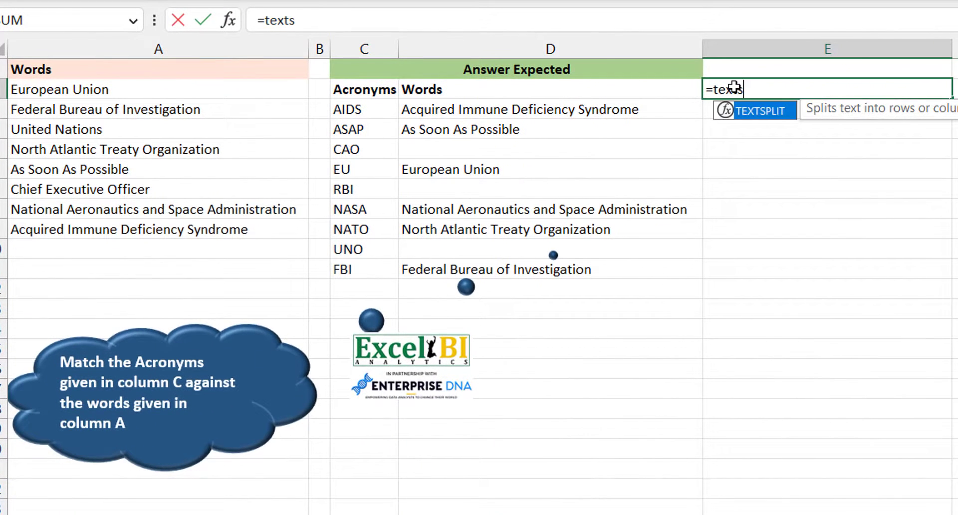
text(plit)
key(Tab)
key(Left)
key(Left)
key(Left)
key(Left)
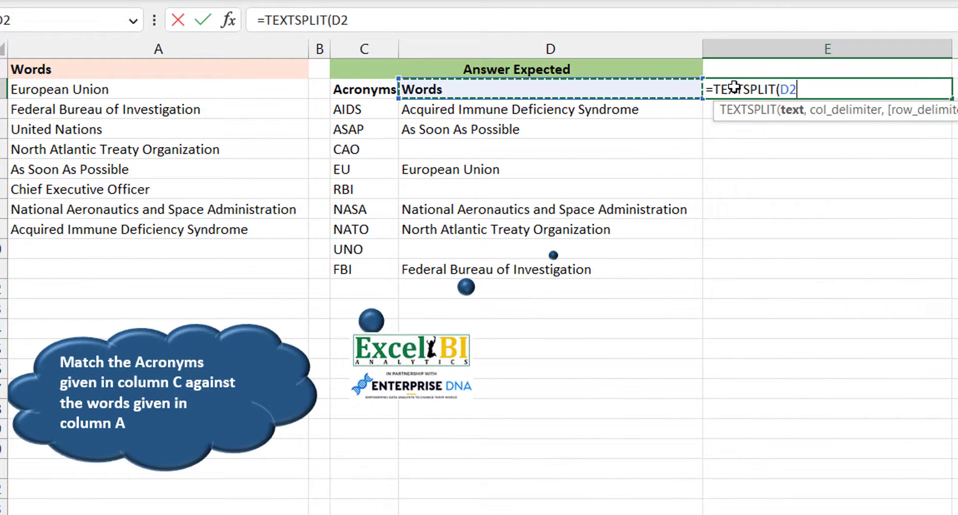
text(," ")
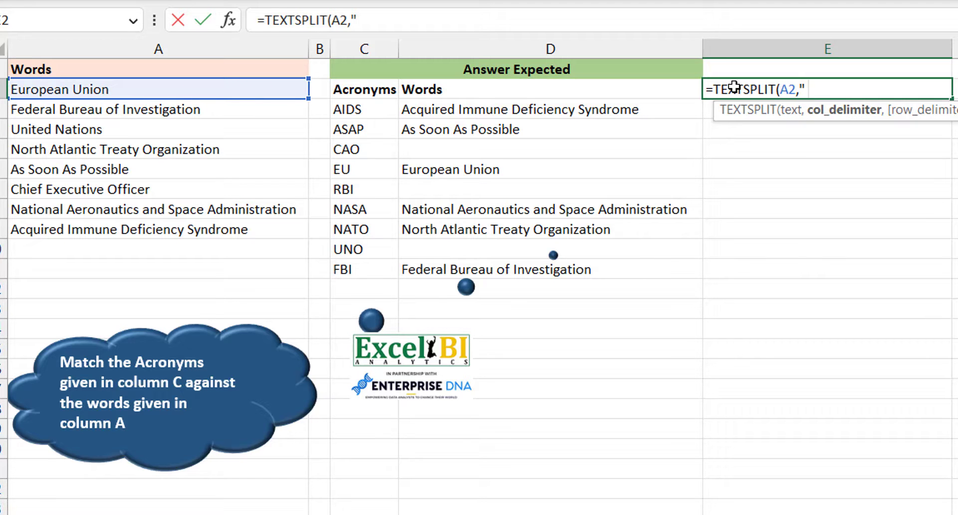
text())
key(Return)
Copy the TEXTSPLIT formula from E2 into E3 to split the phrase in A3
click(733, 88)
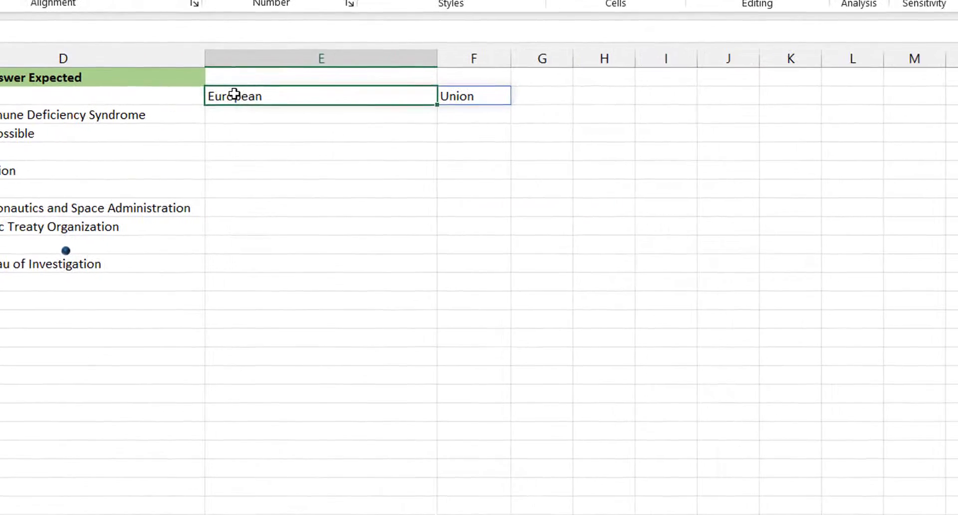
key(ctrl+c)
key(Down)
key(ctrl+v)
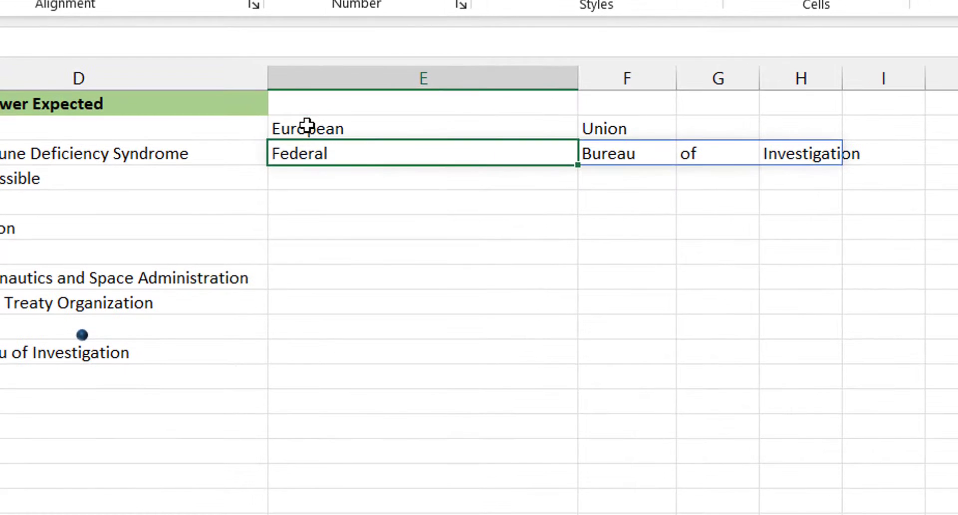
Extract each word's first letter in E2 by changing the formula to =LEFT(TEXTSPLIT(A2," "))
click(306, 126)
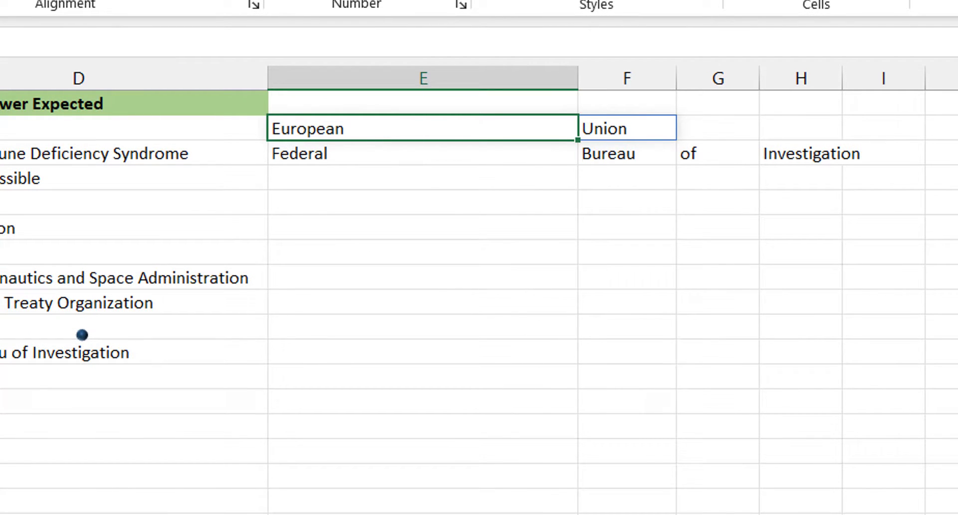
key(F2)
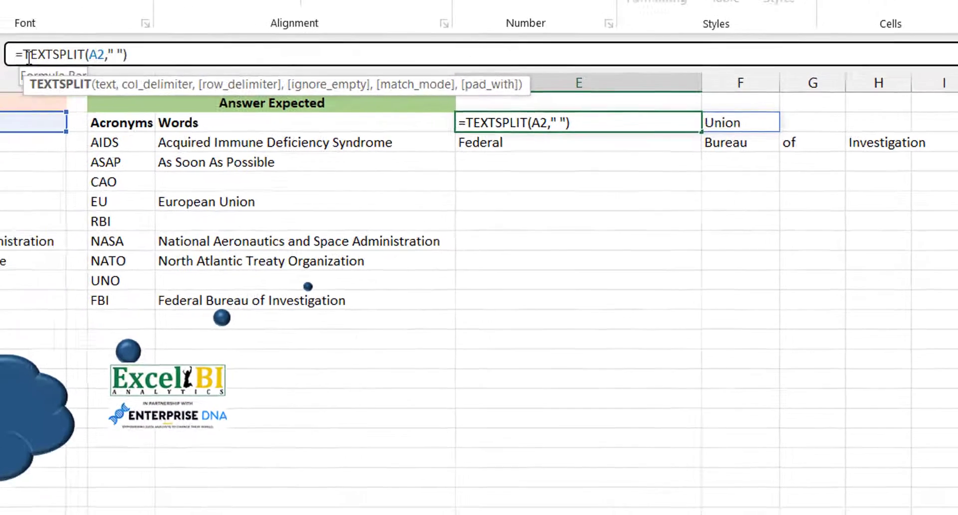
click(77, 56)
text(left)
key(Tab)
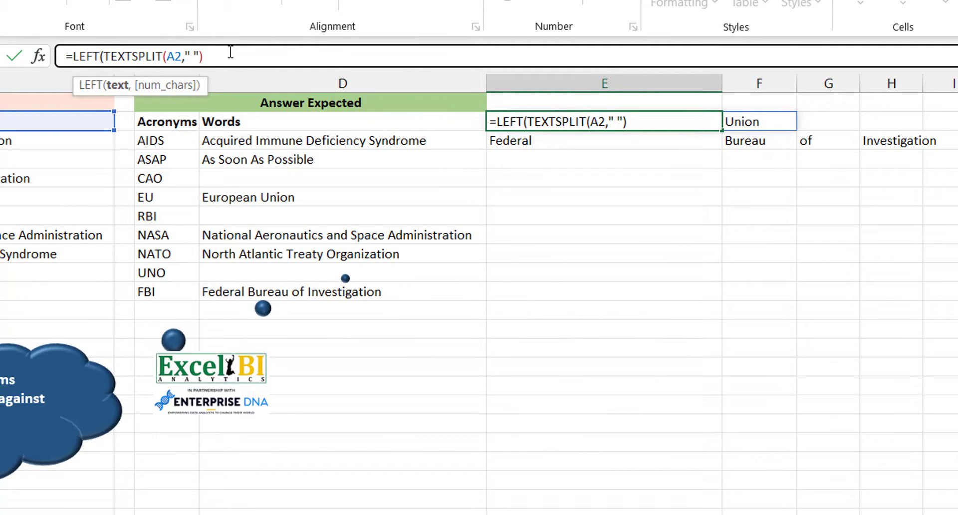
text())
key(Return)
Copy the LEFT formula from E2 over the one in E3
key(Up)
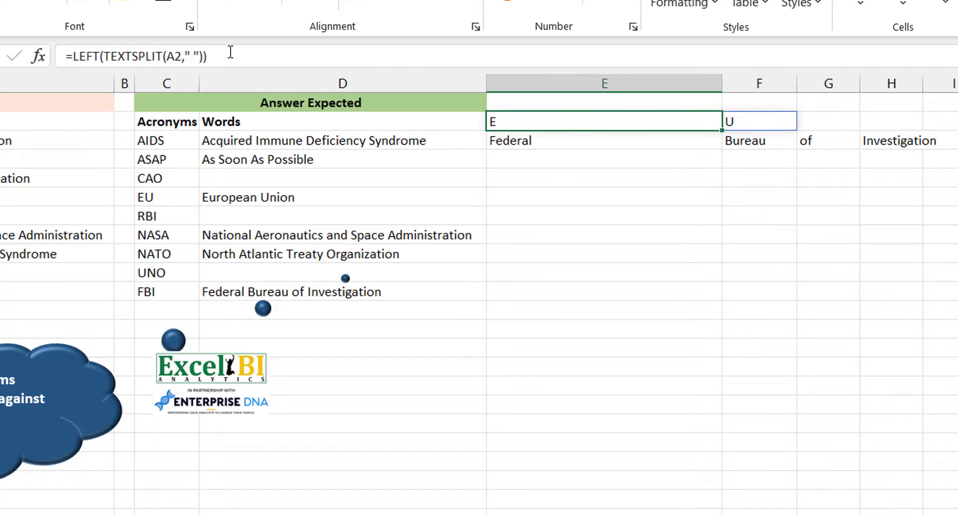
key(ctrl+c)
key(Down)
key(ctrl+v)
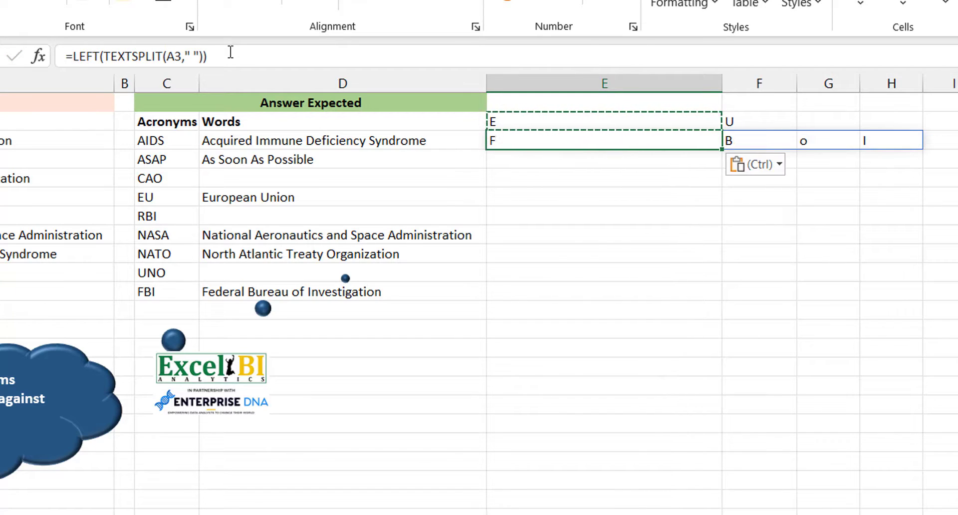
Join the first letters in E2 by changing the formula to =CONCAT(LEFT(TEXTSPLIT(A2," ")))
key(Up)
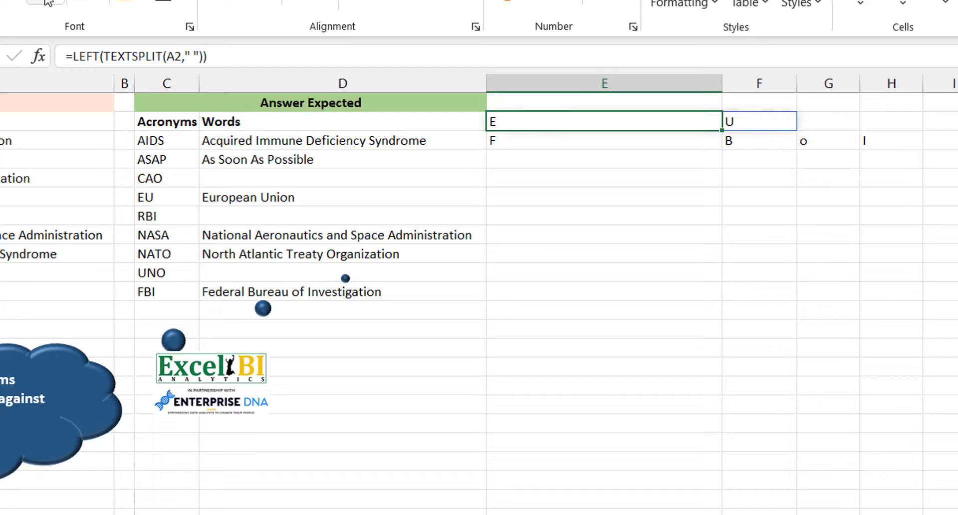
click(75, 58)
text(conca)
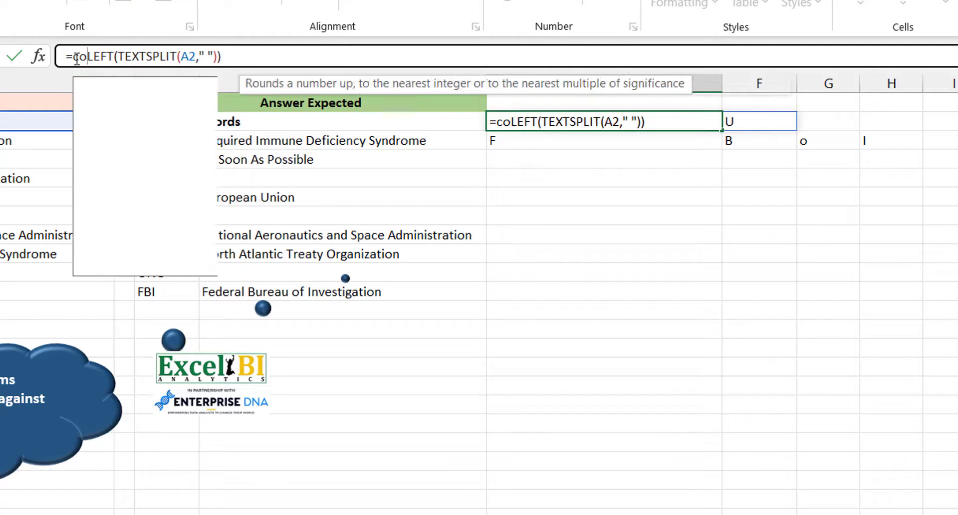
key(Tab)
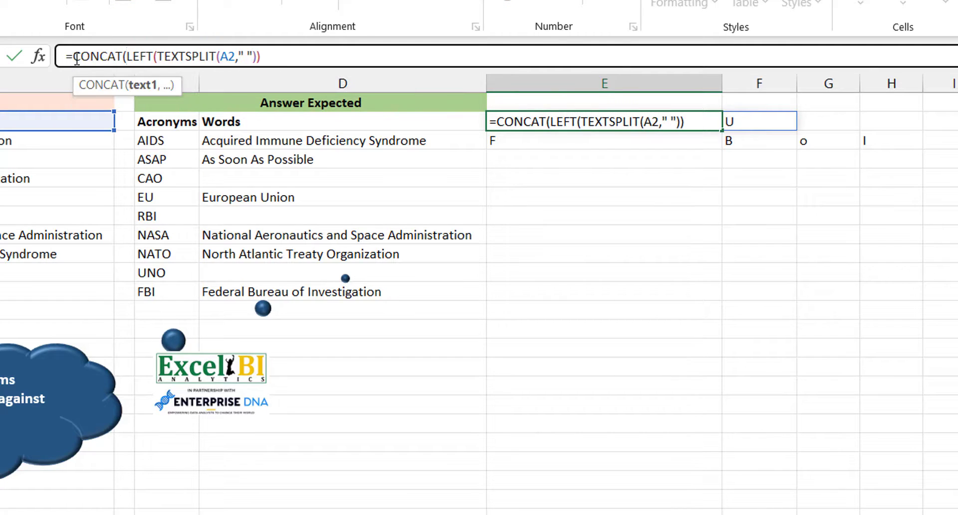
click(273, 57)
text())
key(ctrl+Return)
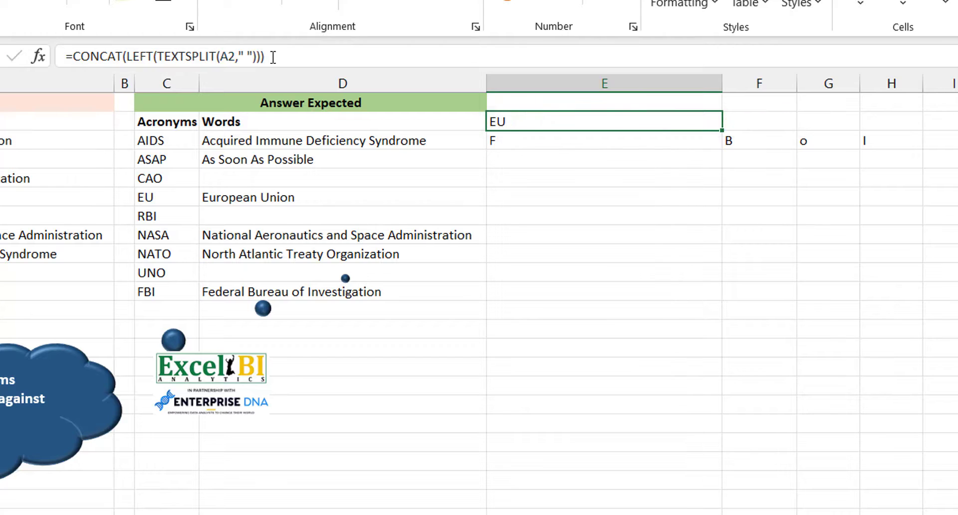
Copy the CONCAT formula from E2 into E3
key(ctrl+c)
key(Down)
key(ctrl+v)
key(Escape)
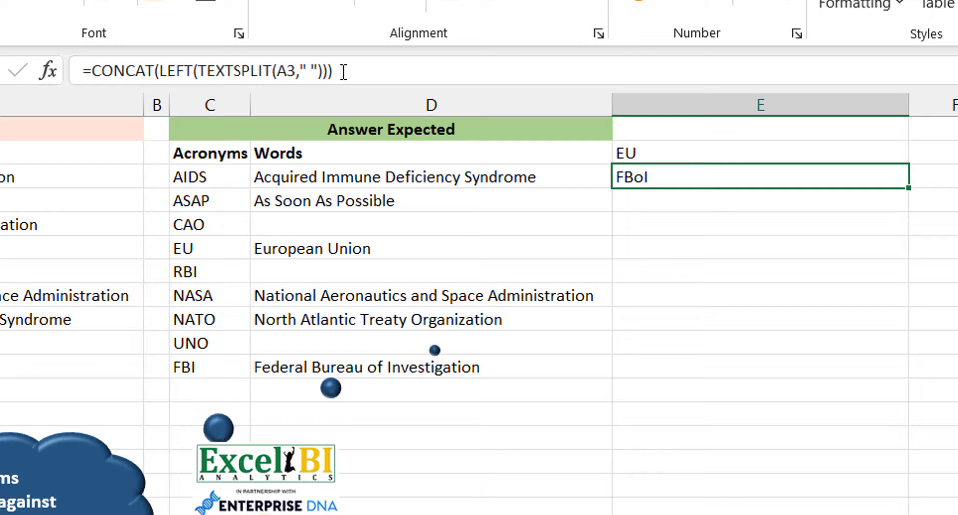
Clear the trial formulas from cells E2 and E3 and leave only E2 selected
key(Up)
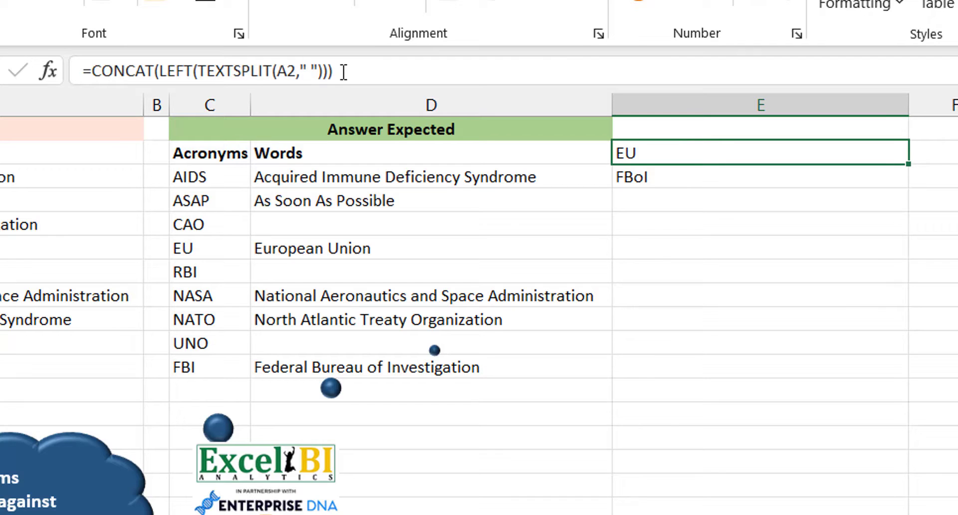
key(shift+Down)
key(Delete)
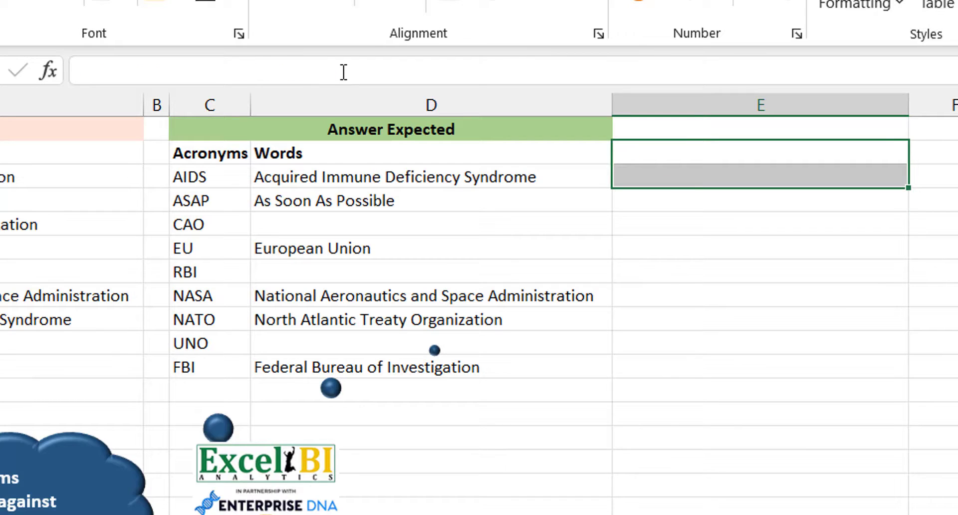
key(shift+Up)
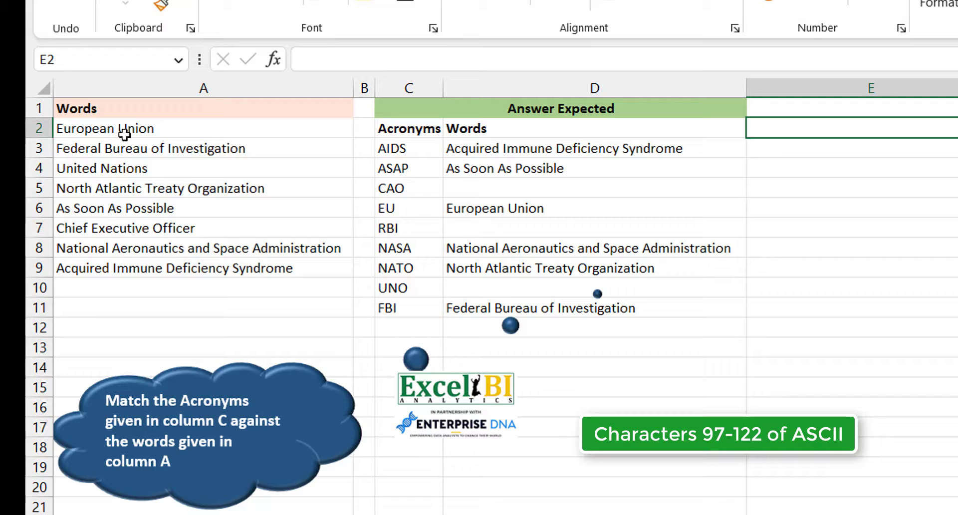
Generate the lowercase letters a to z down from E2 with =CHAR(SEQUENCE(26,,97))
text(=)
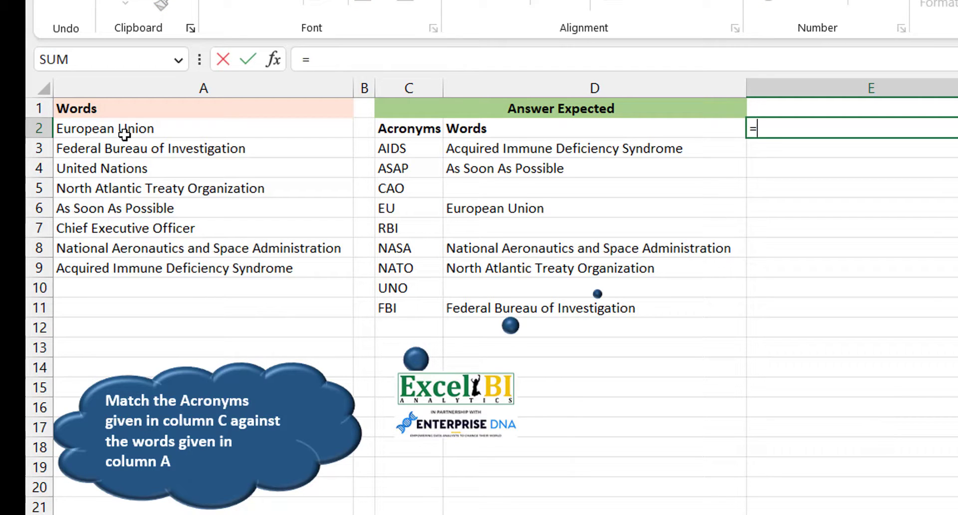
text(char)
key(Tab)
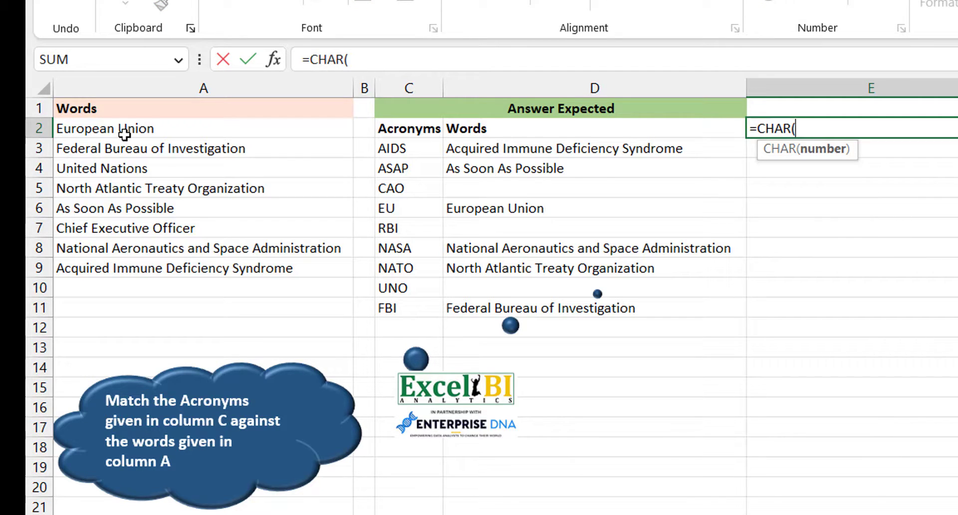
text(seq)
key(Tab)
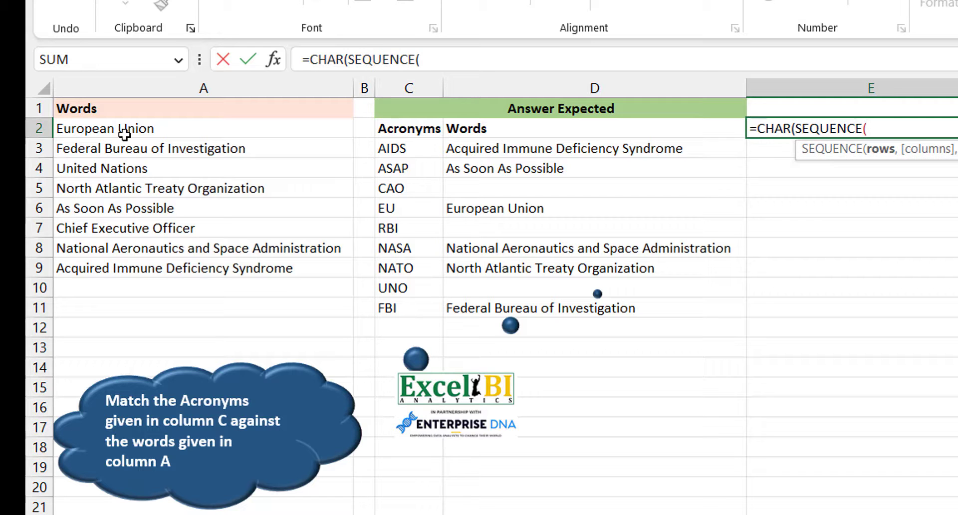
text(26)
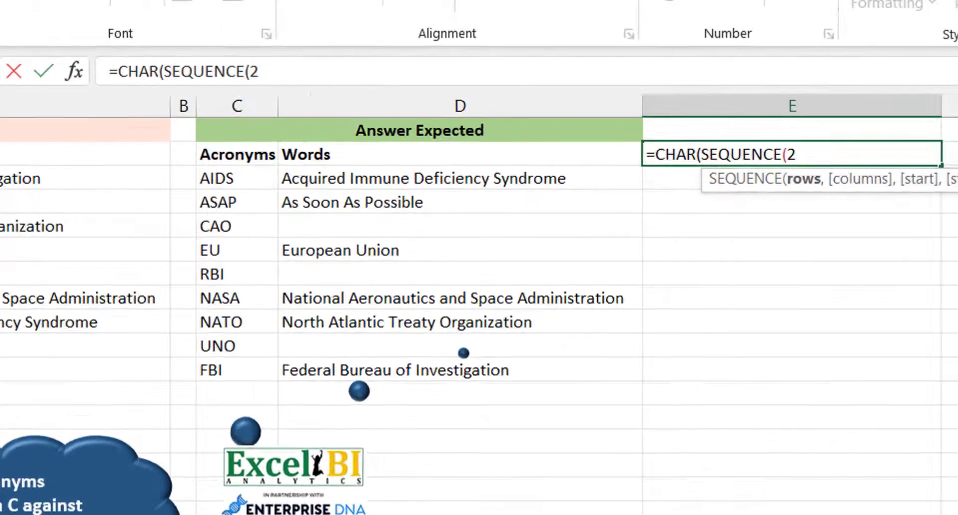
text(,,)
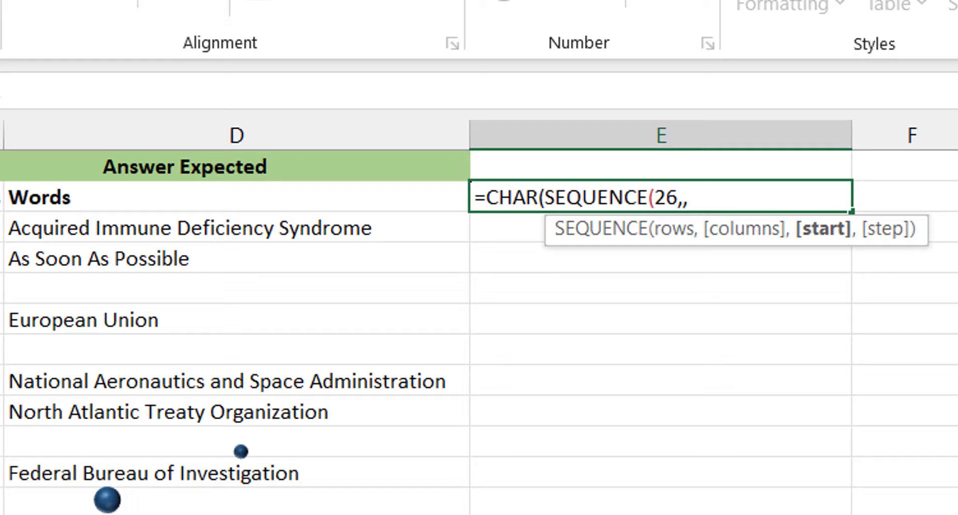
text(97))
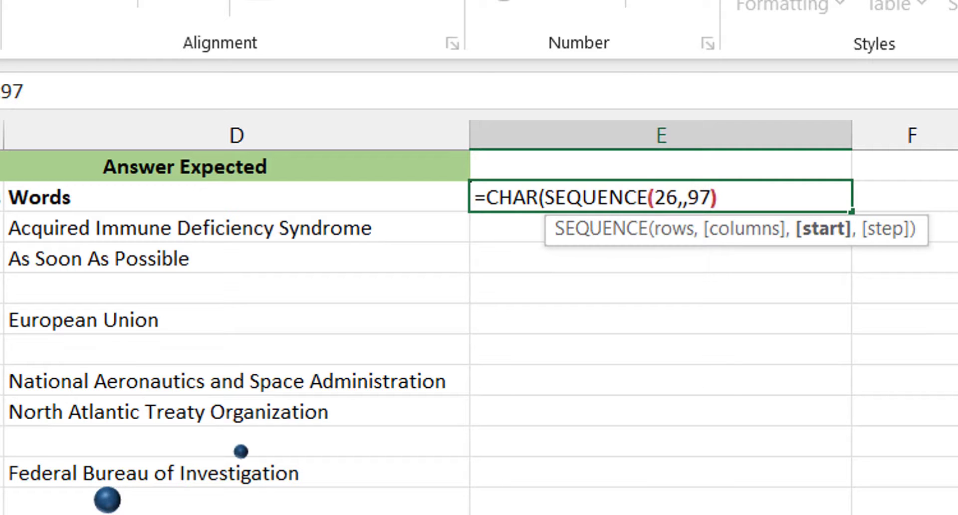
text())
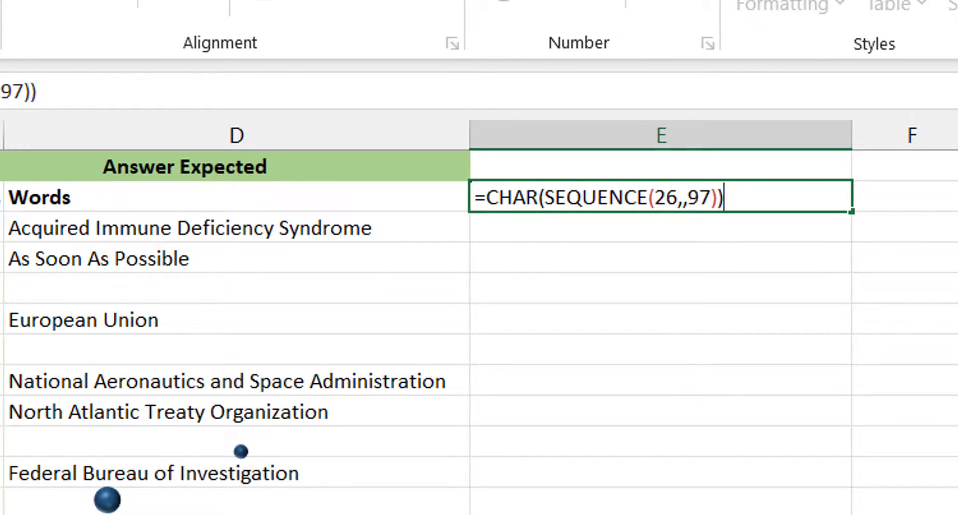
key(Return)
Split A2 at every lowercase letter with =TEXTSPLIT(A2,CHAR(SEQUENCE(26,,97))) in E2 and fill the formula down to E9
click(649, 138)
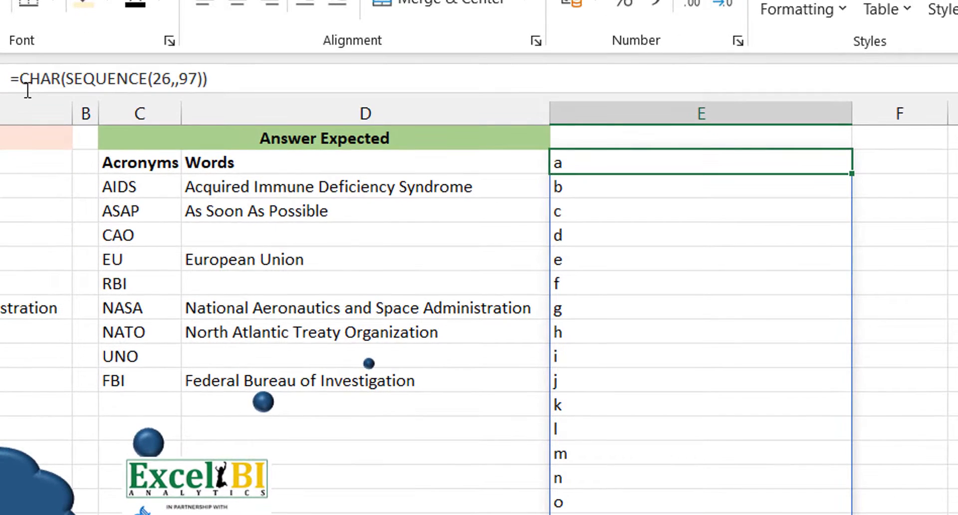
click(20, 80)
text(text)
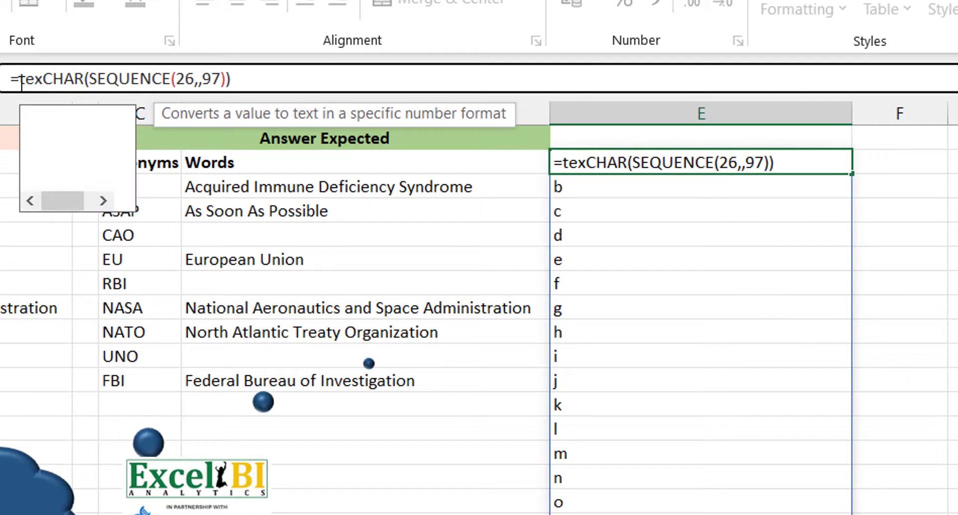
text(split)
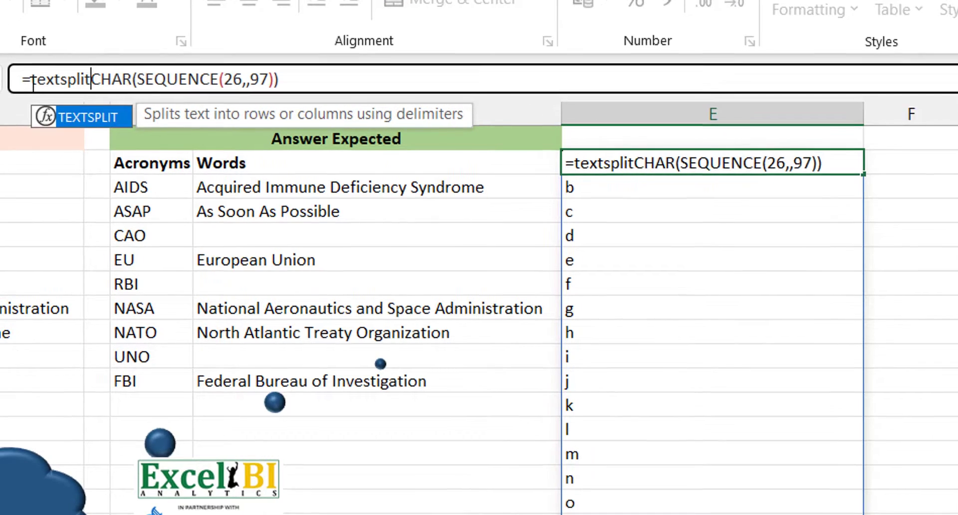
key(Tab)
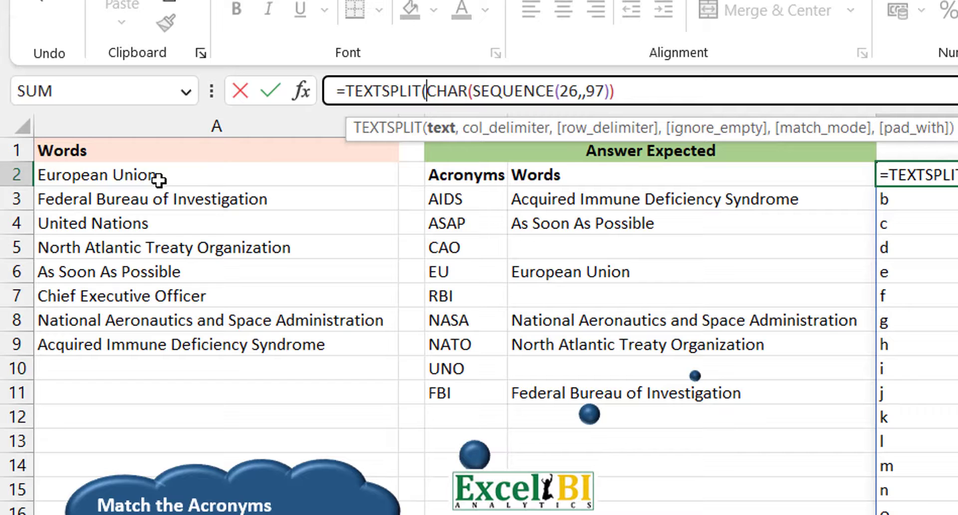
click(72, 176)
text(,)
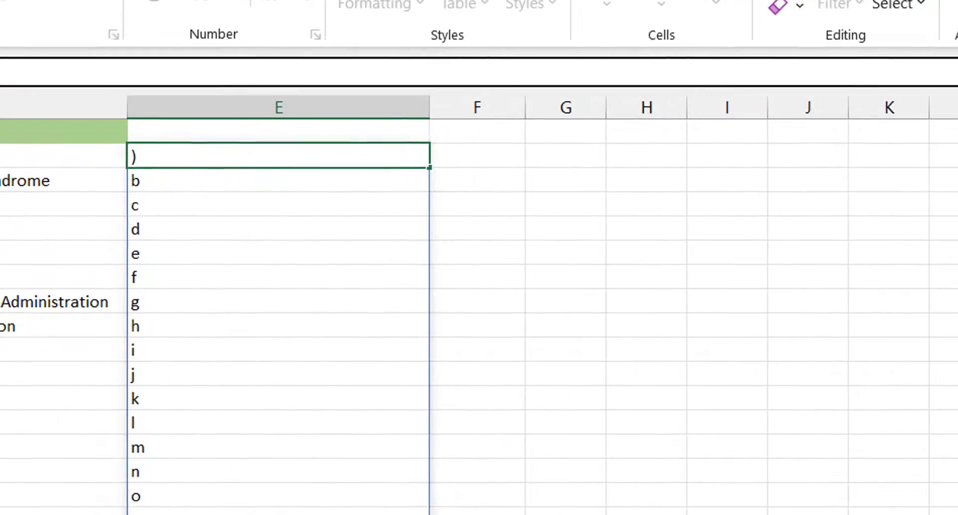
key(ctrl+Return)
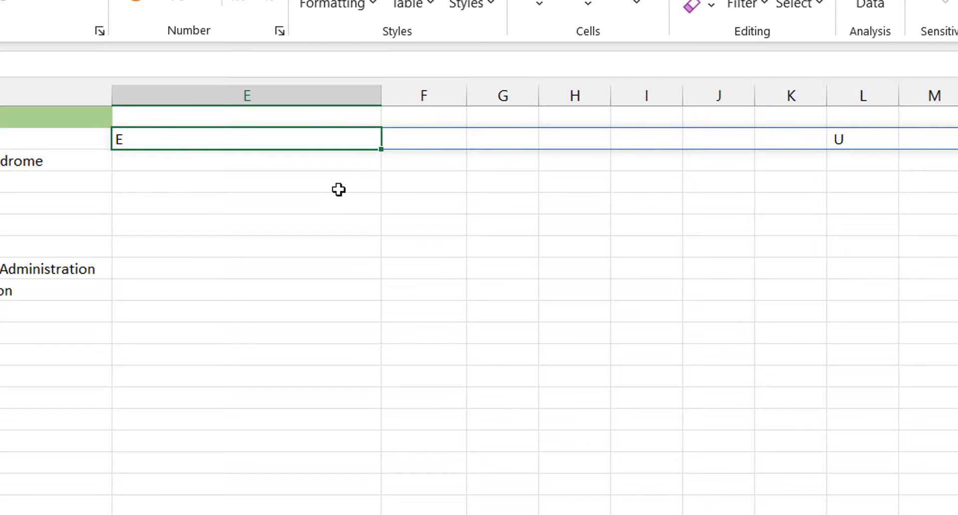
mouse_move(381, 148)
mouse_down()
mouse_move(357, 278)
mouse_move(364, 293)
mouse_up()
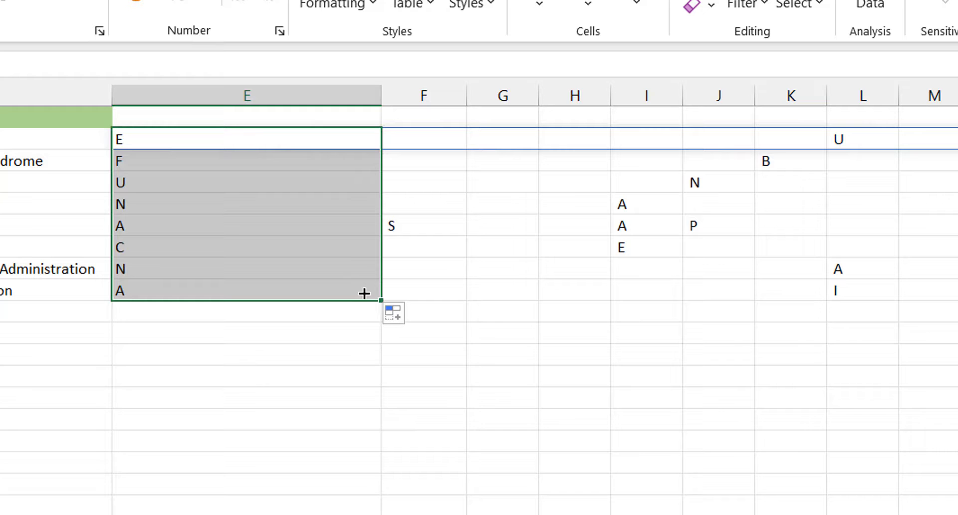
Wrap the TEXTSPLIT formula in E2 in TRIM to strip the spaces and fill it down to E9
click(287, 139)
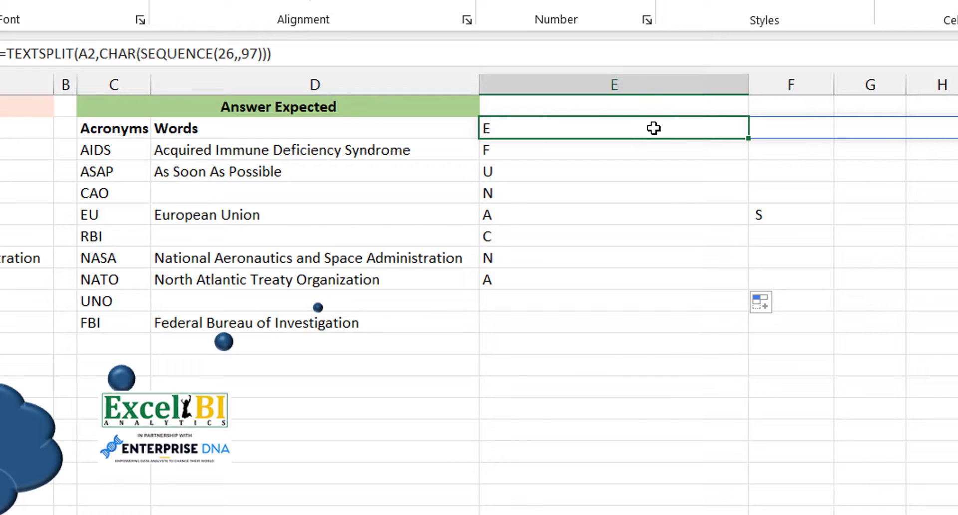
click(6, 54)
text(trim)
key(Tab)
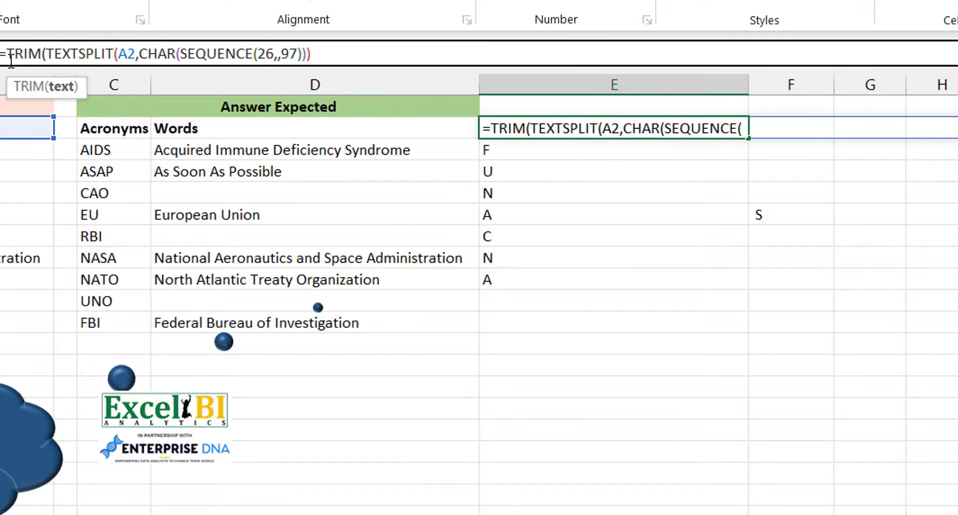
text())
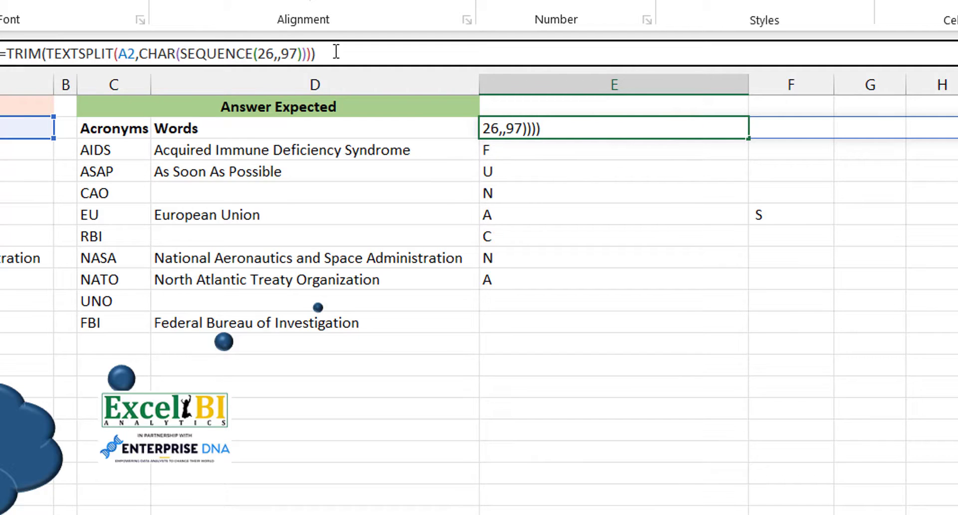
key(ctrl+Return)
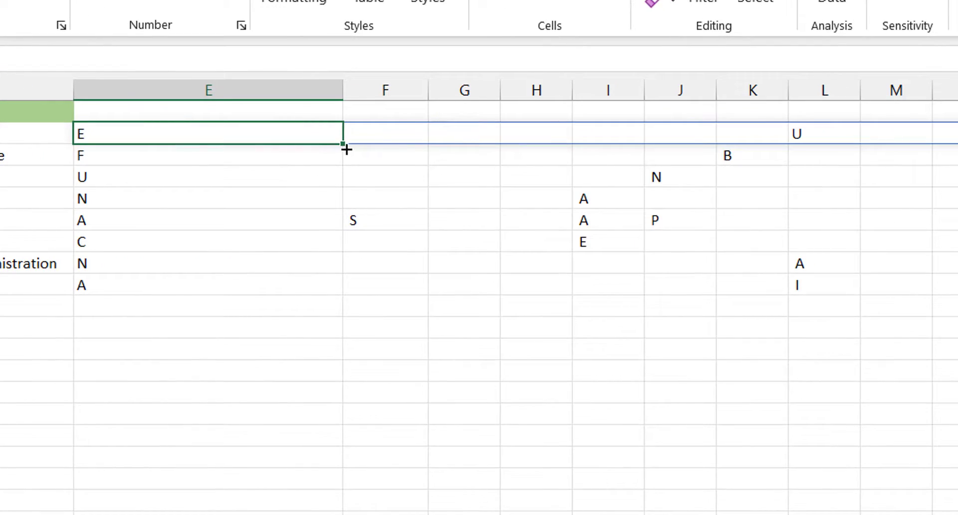
drag(451, 143, 442, 239)
drag(333, 241, 328, 288)
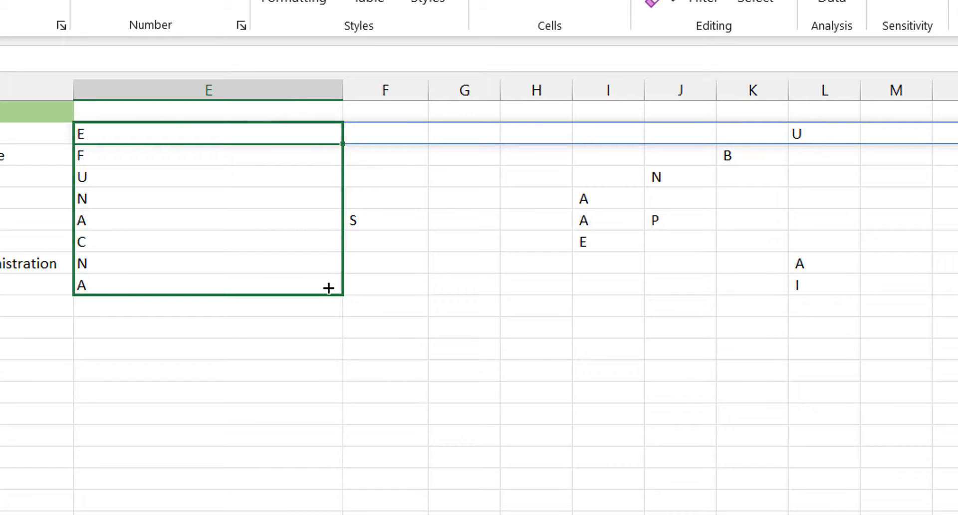
drag(329, 288, 325, 284)
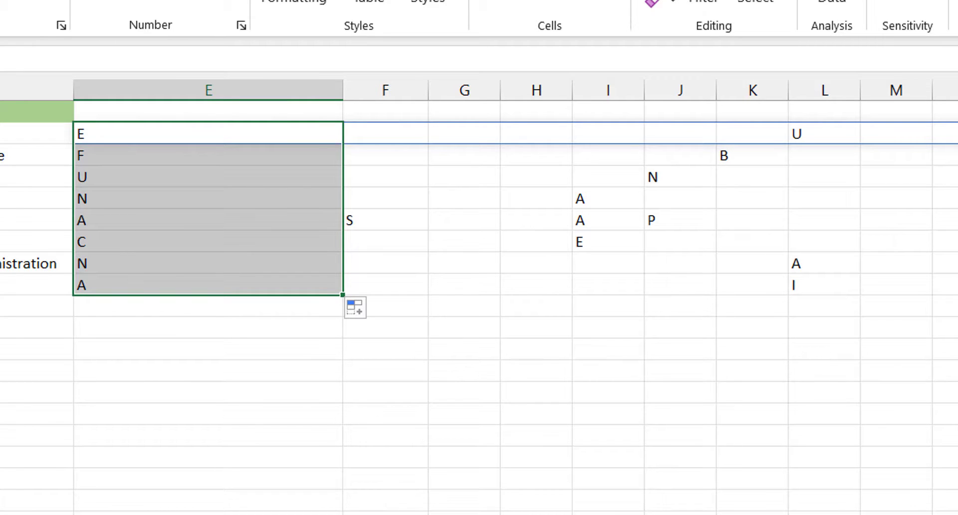
Join the split letters in E2:E9 by wrapping the formula in CONCAT, as =CONCAT(TRIM(TEXTSPLIT(A2,CHAR(SEQUENCE(26,,97)))))
key(F2)
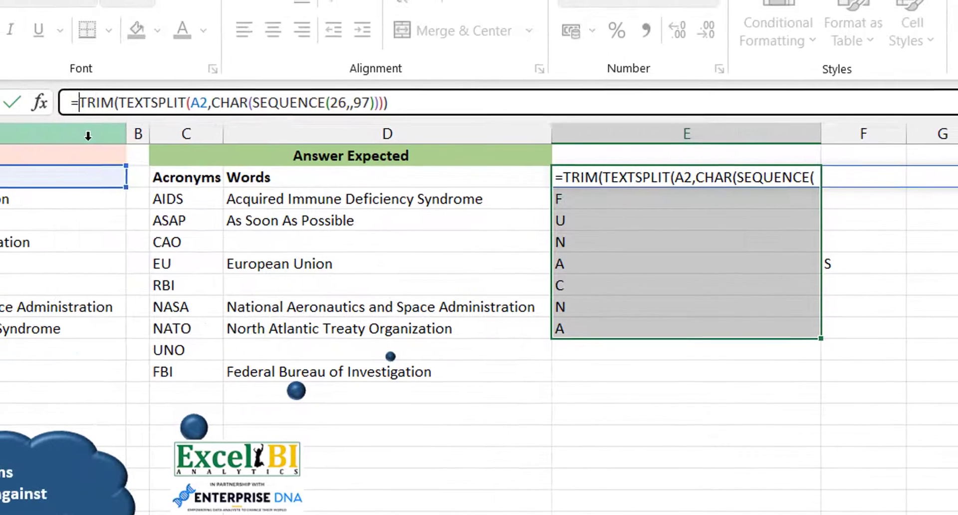
key(Home)
key(Right)
text(conca)
key(Tab)
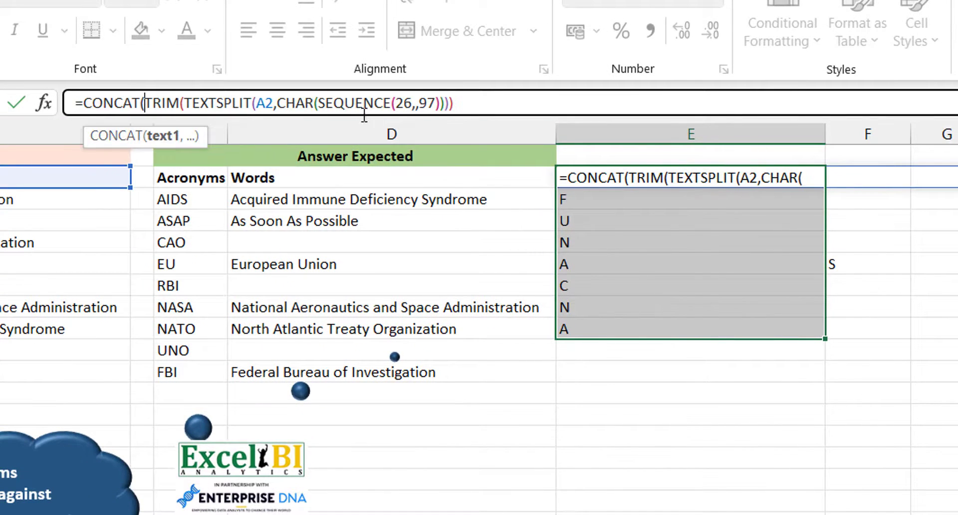
click(498, 105)
text())
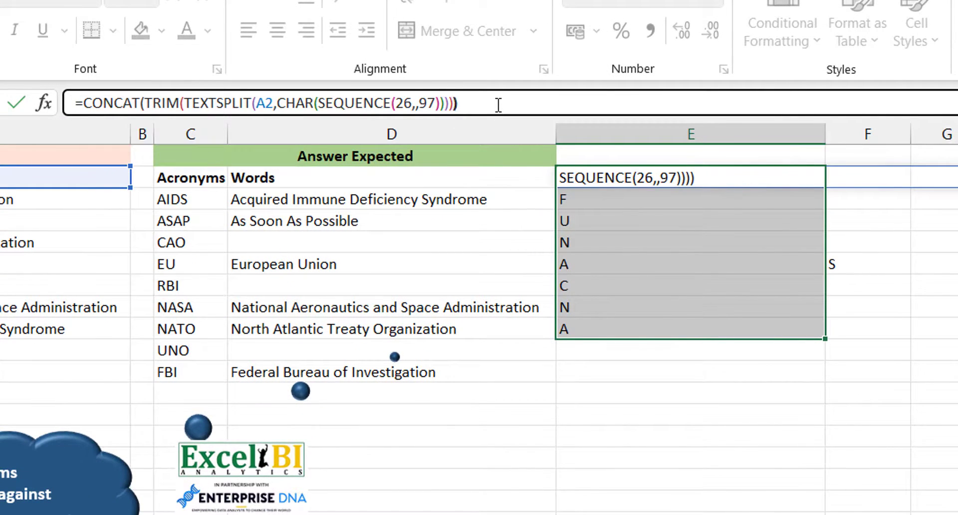
key(Return)
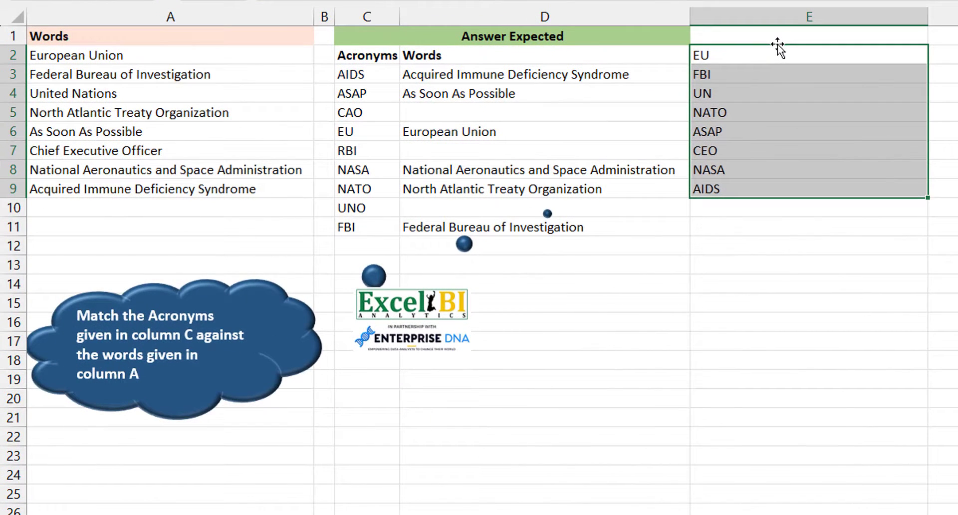
Examine the CONCAT formulas cell by cell down column E from E2, ending back at E2
click(756, 54)
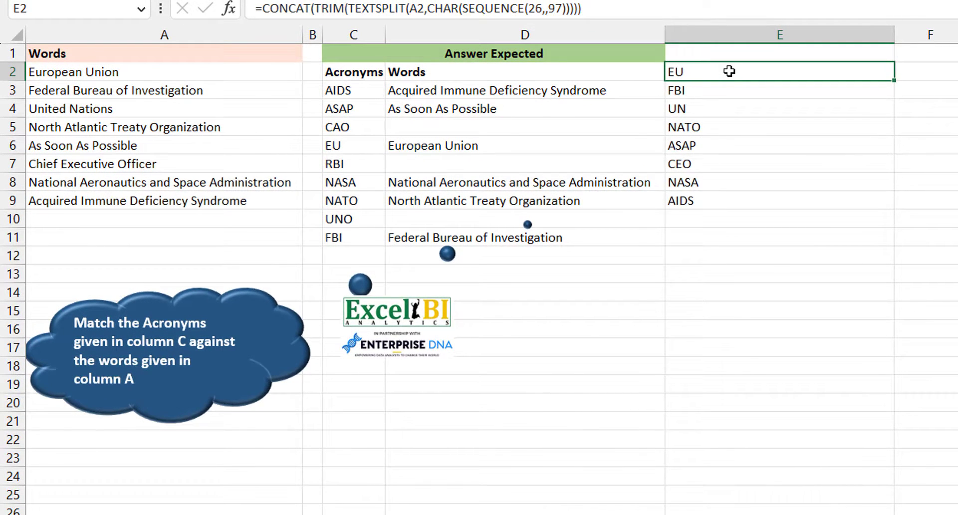
key(Down)
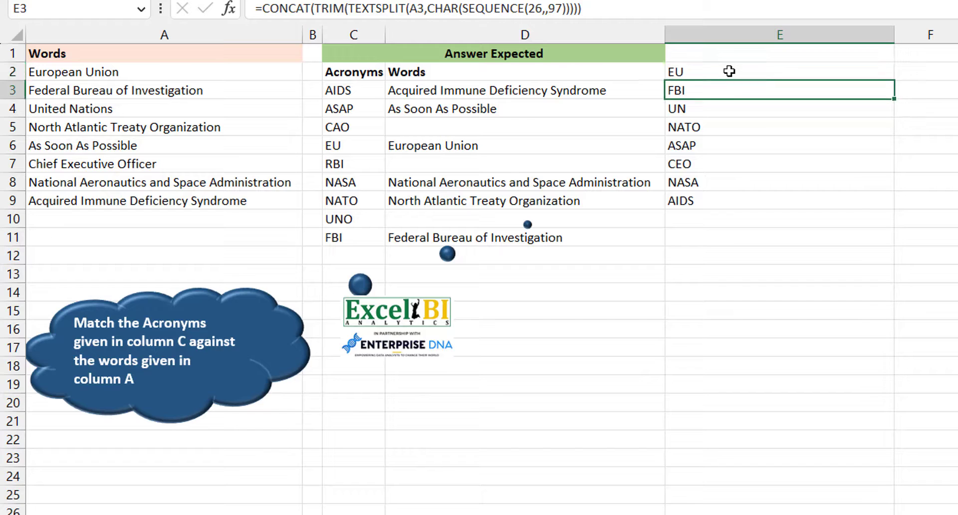
key(Up)
key(Down)
key(Down)
key(Down)
key(Down)
key(Down)
key(Down)
key(Down)
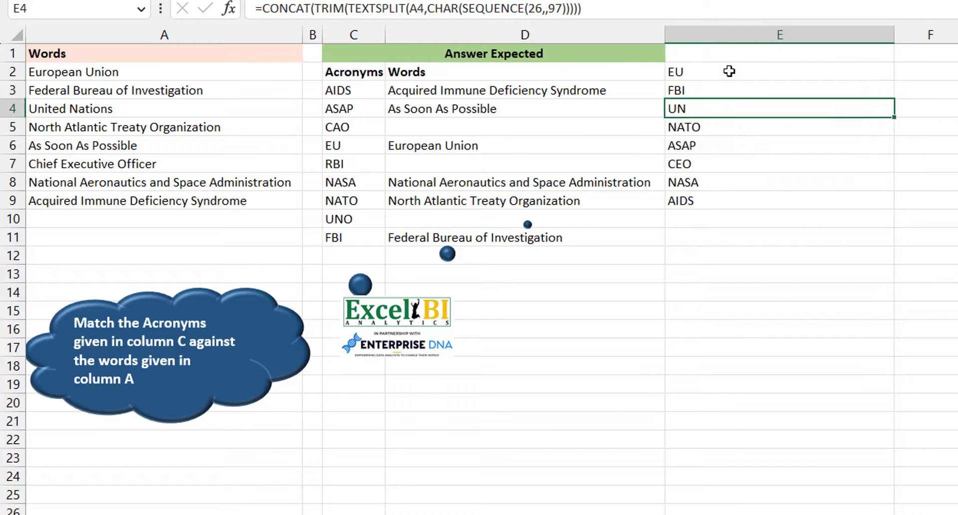
key(Up)
key(Up)
key(Up)
key(Up)
key(Up)
key(Up)
key(Up)
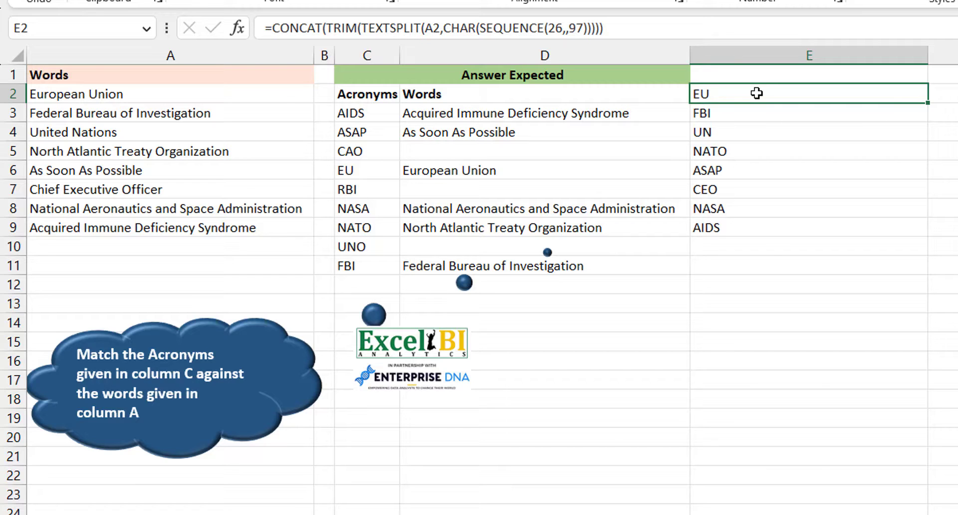
Insert MAP over A2:A9 with LAMBDA(x, in front of CONCAT in the E2 formula
click(273, 30)
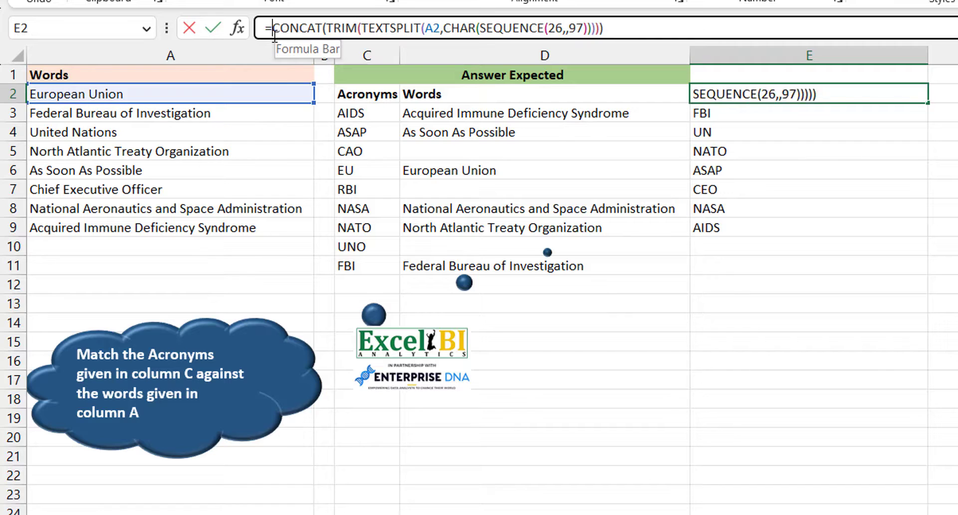
text(ma)
key(Tab)
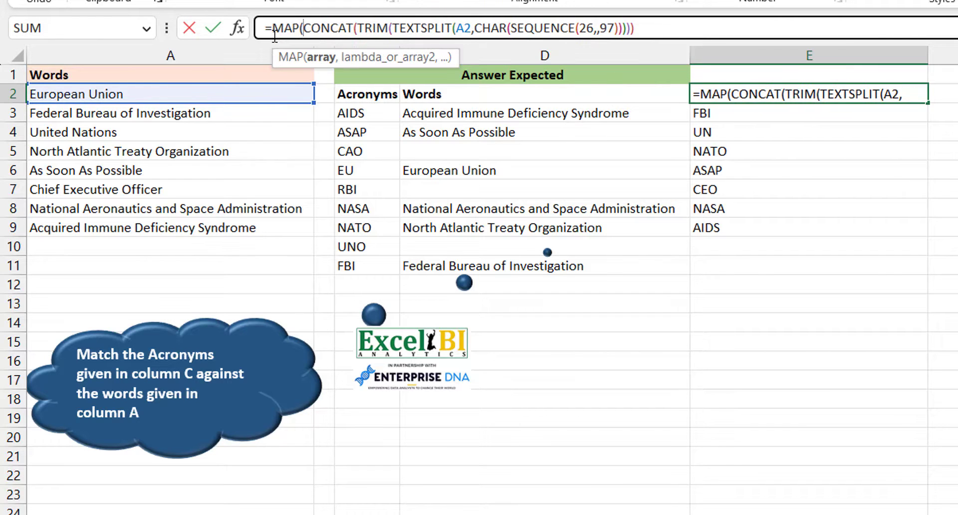
drag(260, 94, 270, 221)
text(,lambd)
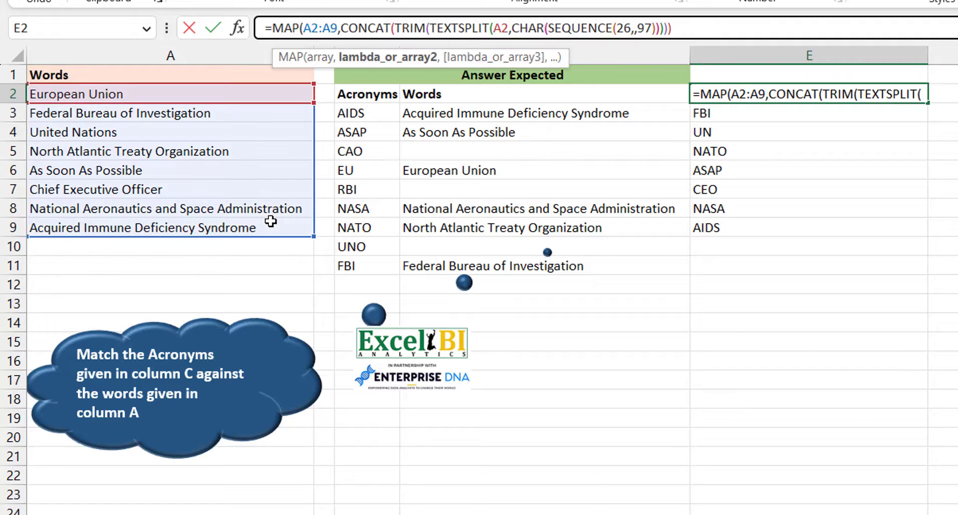
text(a)
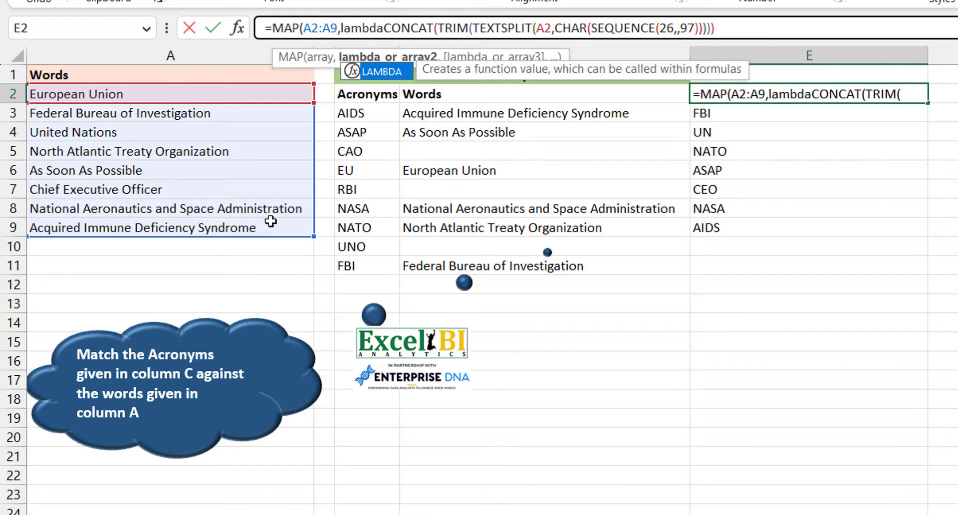
key(Tab)
text(x,)
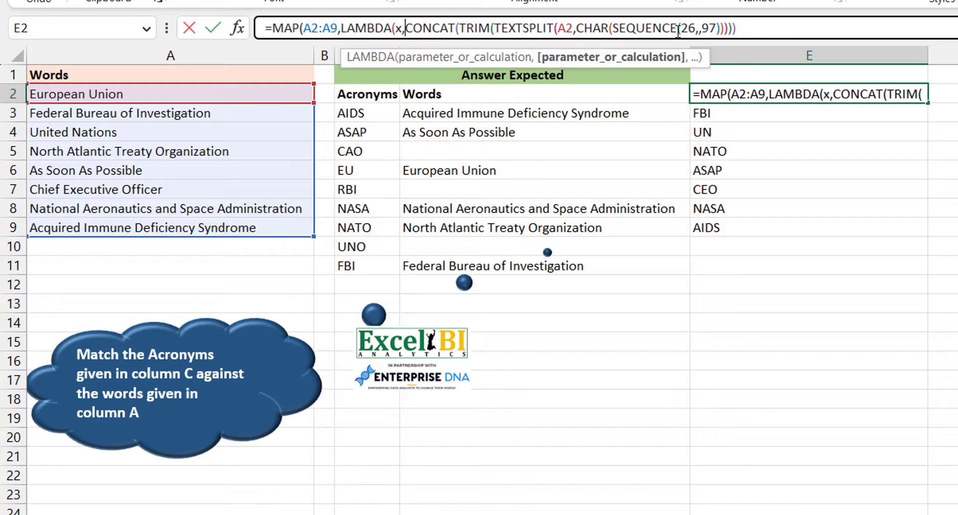
Replace A2 with x inside TEXTSPLIT and complete E2 as =MAP(A2:A9,LAMBDA(x,CONCAT(TRIM(TEXTSPLIT(x,CHAR(SEQUENCE(26,,97)))))))
click(574, 29)
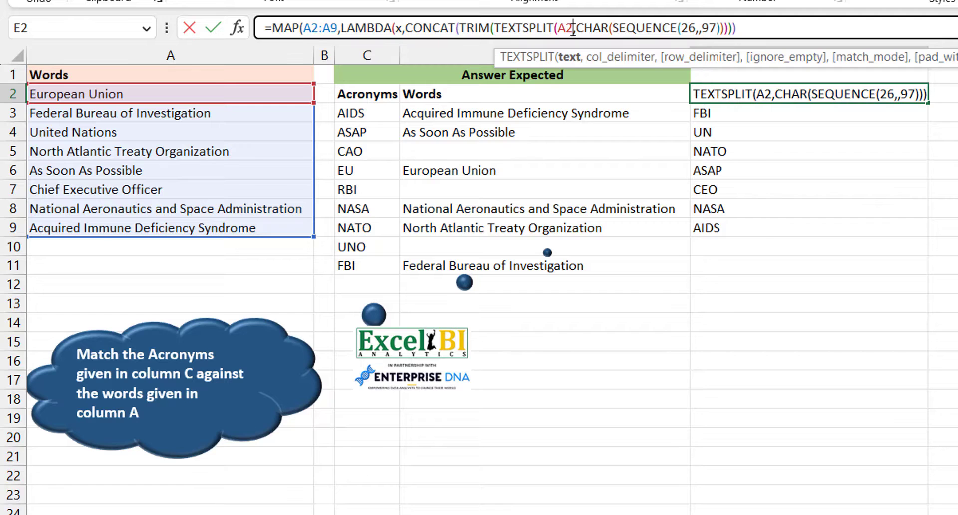
key(BackSpace)
key(BackSpace)
text(x)
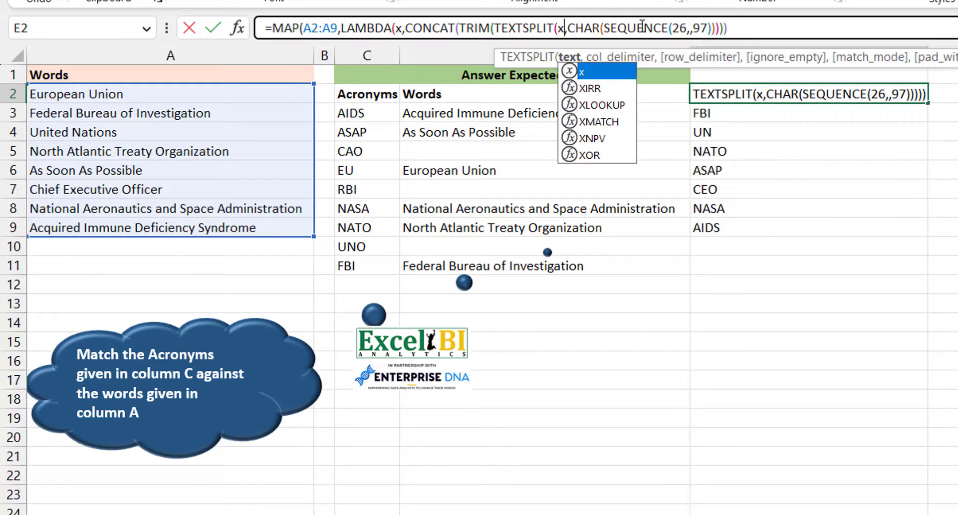
click(755, 30)
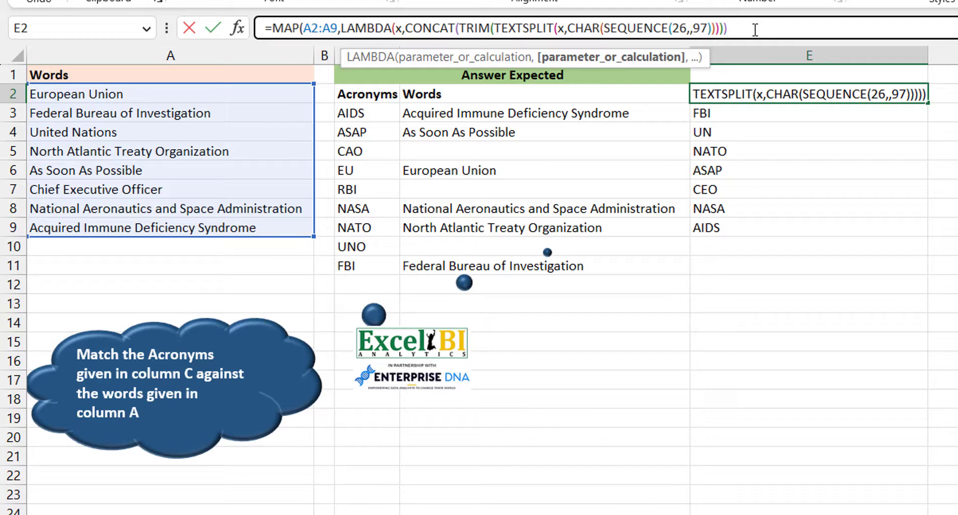
text())
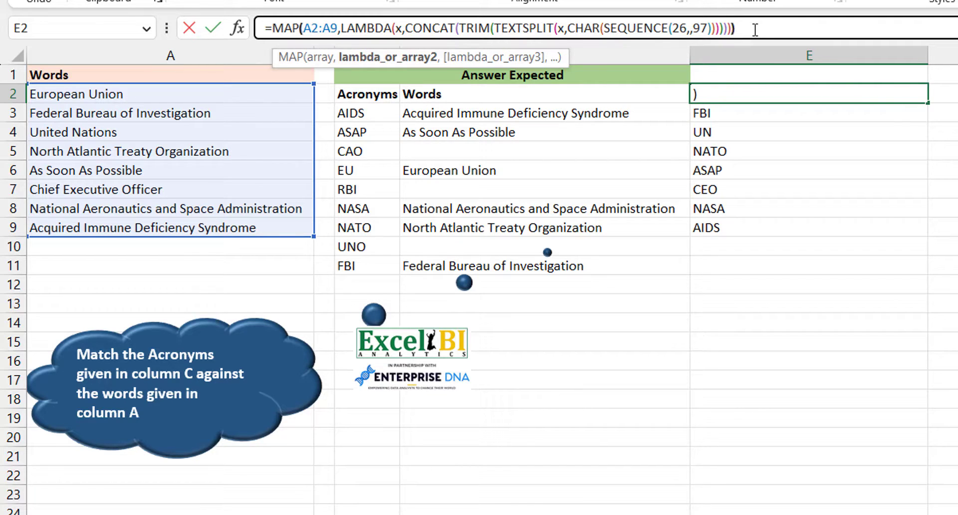
text())
key(Return)
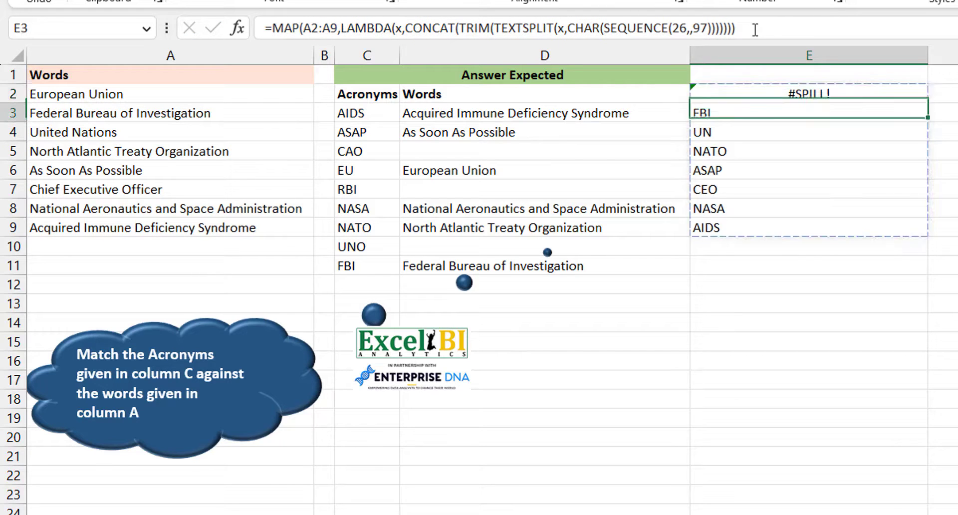
Clear the old formulas from E3:E9 to make room for the MAP results and select E2
key(ctrl+shift+Down)
key(Delete)
key(Up)
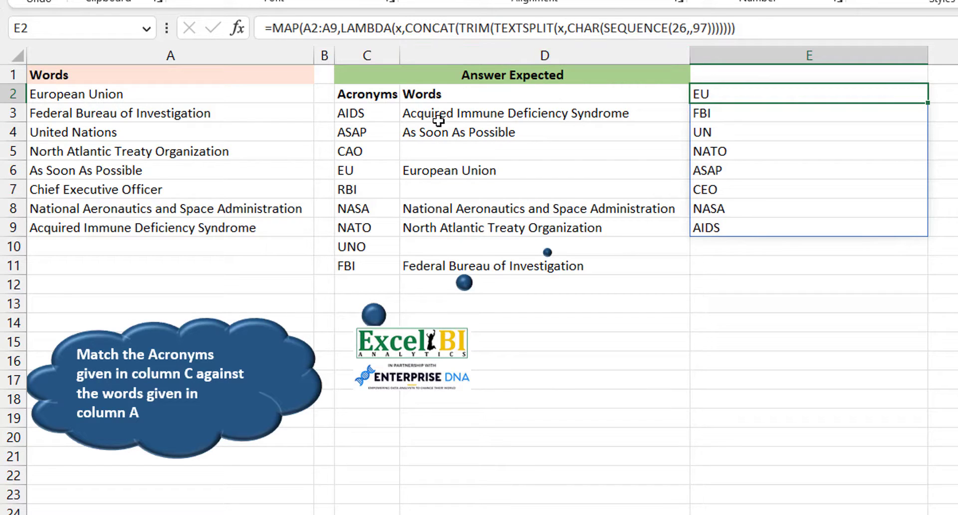
click(358, 114)
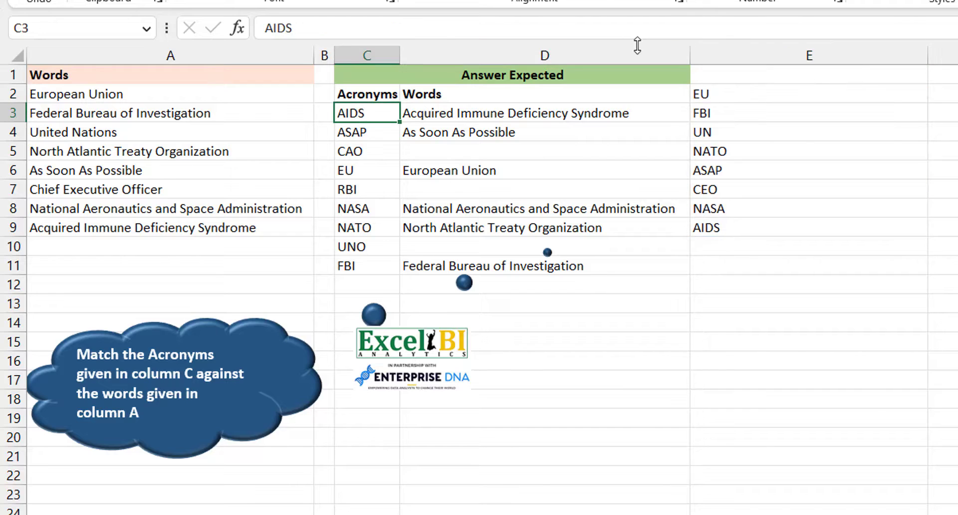
mouse_move(674, 82)
mouse_down()
mouse_move(674, 102)
mouse_move(737, 227)
mouse_up()
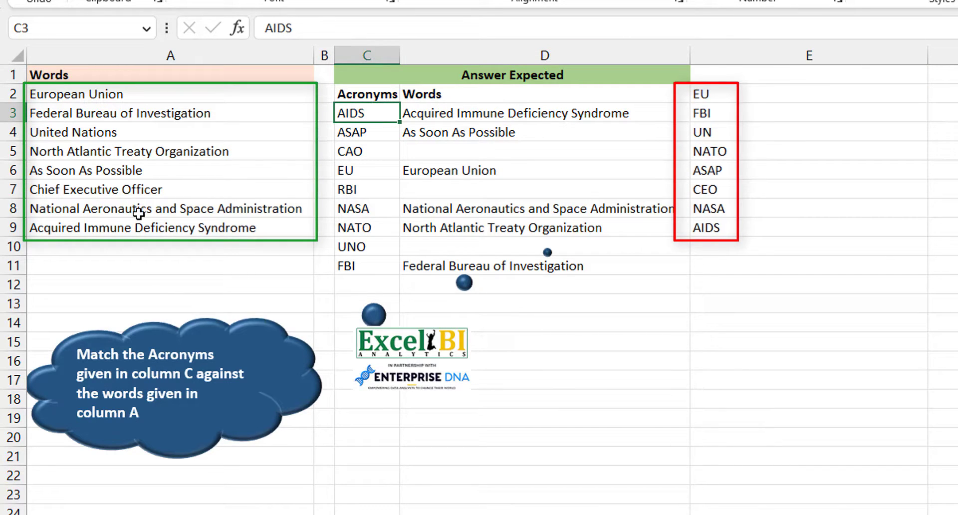
click(729, 97)
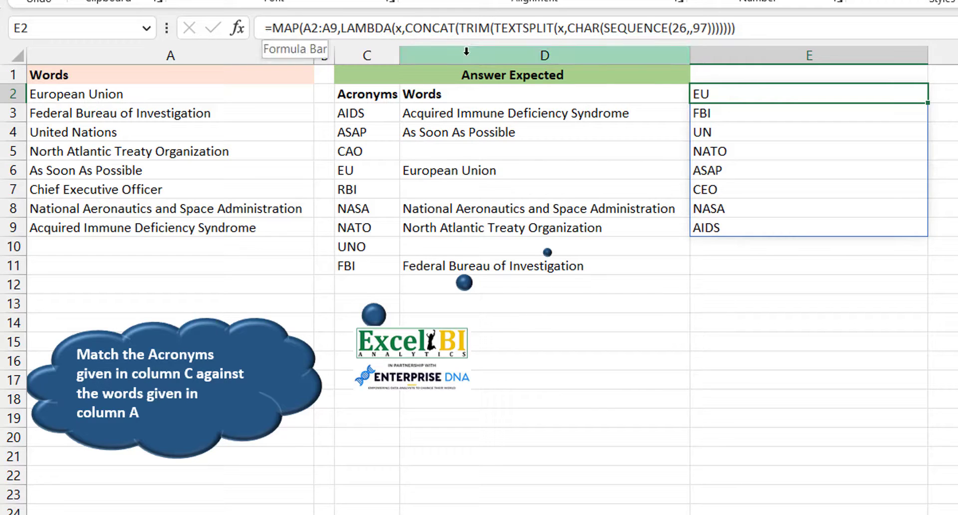
Cut the MAP expression out of the E2 formula and start an XLOOKUP in its place with C3:C11 as the lookup value
click(276, 34)
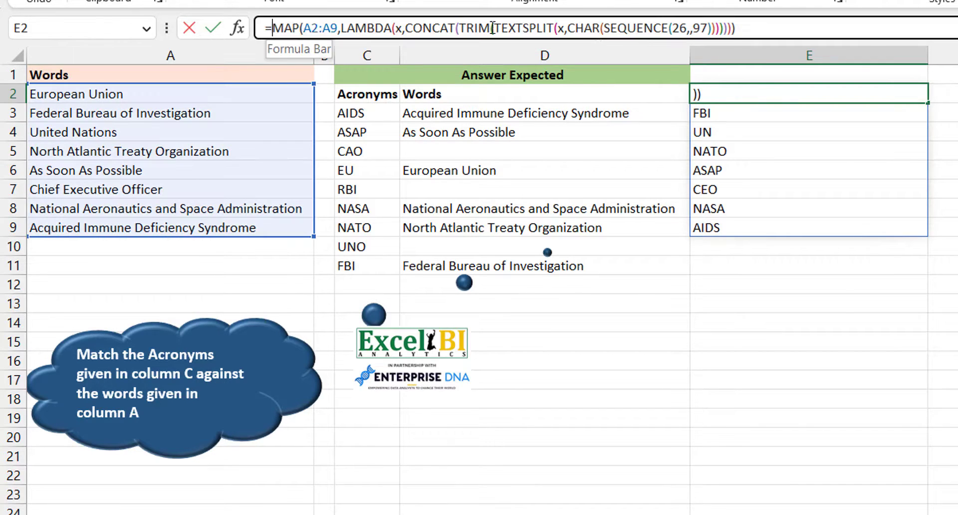
drag(276, 34, 859, 66)
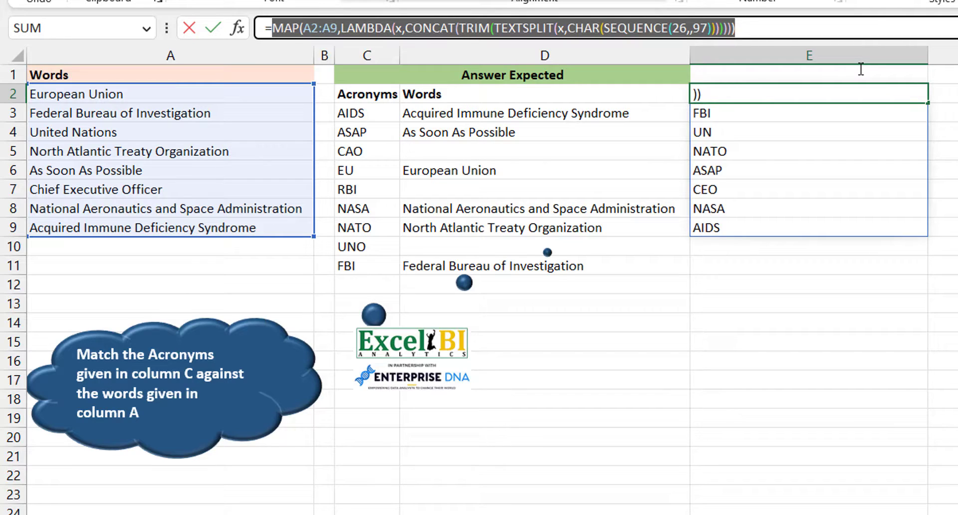
text(xlook)
key(Tab)
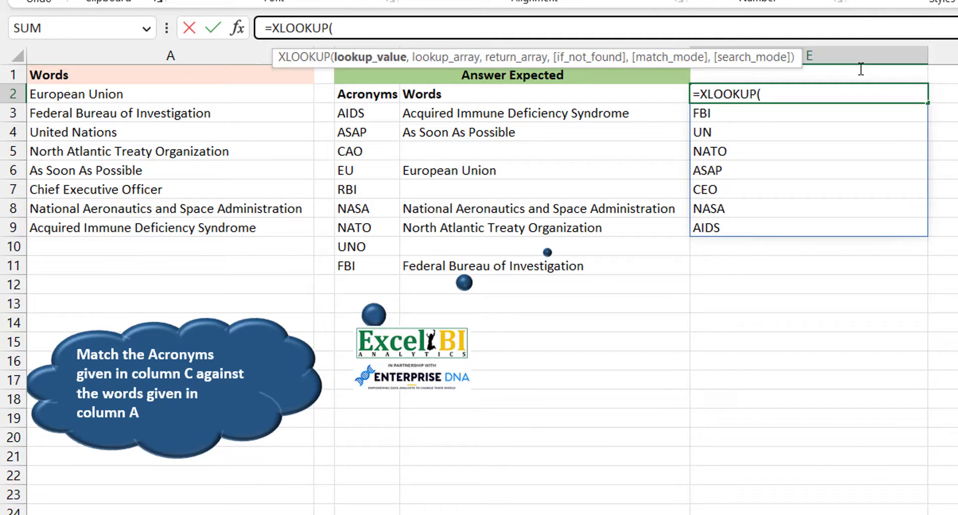
click(359, 111)
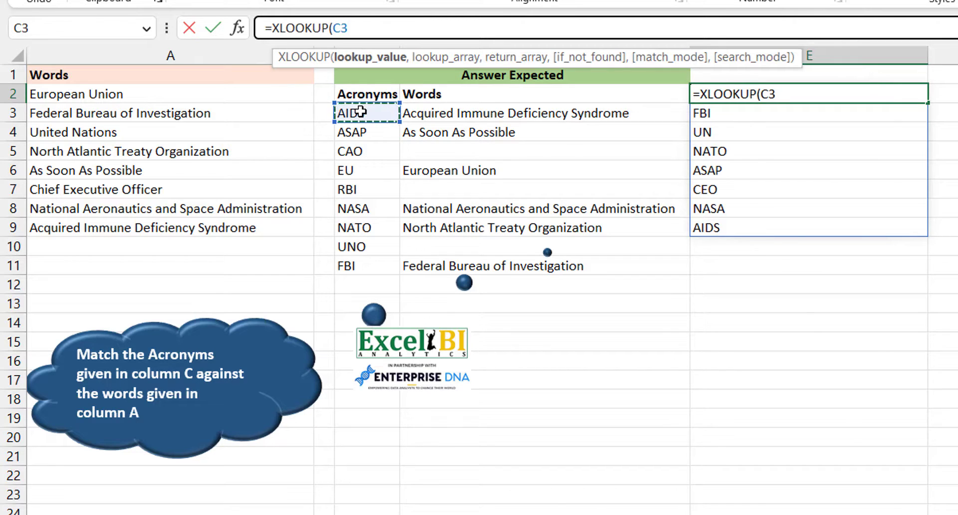
drag(360, 111, 374, 264)
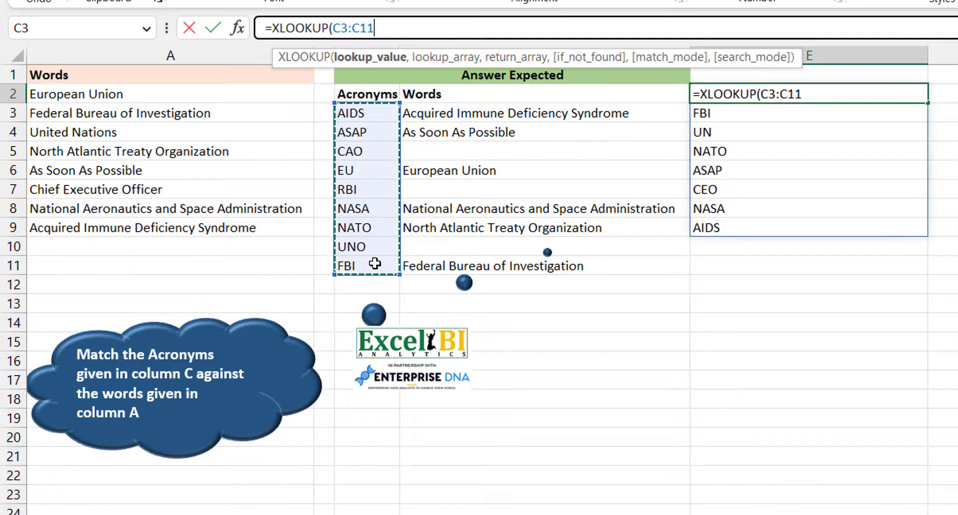
text(,)
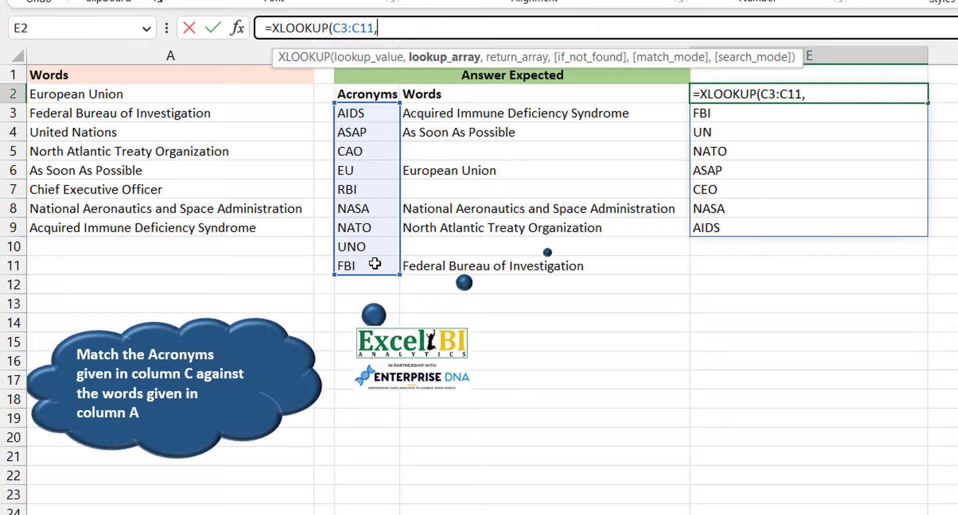
Complete the E2 XLOOKUP with the cut MAP expression as lookup array, A2:A9 as return array and "" as the if-not-found value
key(ctrl+v)
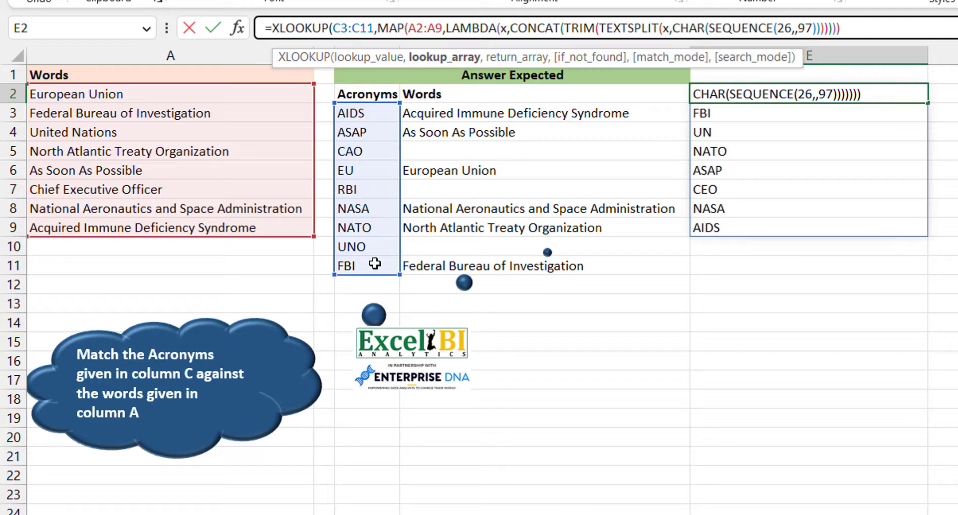
text(,)
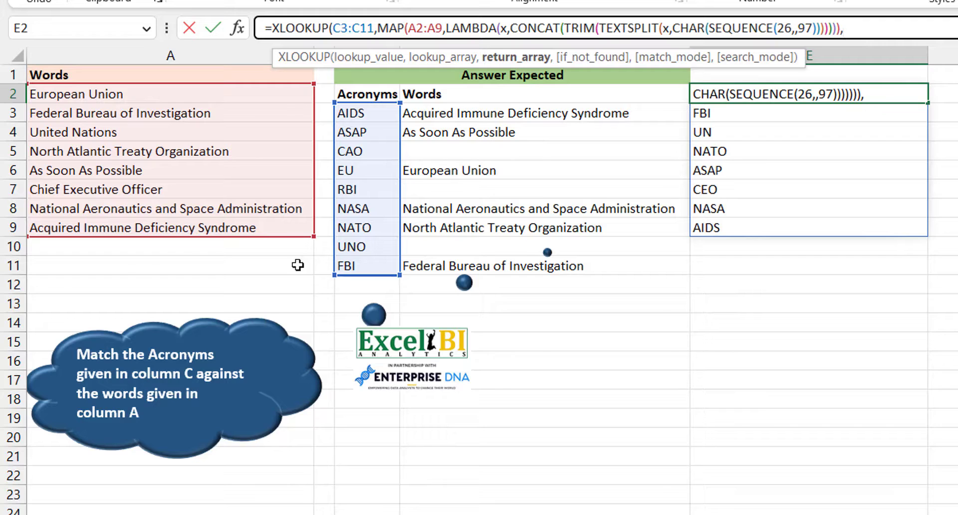
click(183, 94)
drag(183, 95, 294, 224)
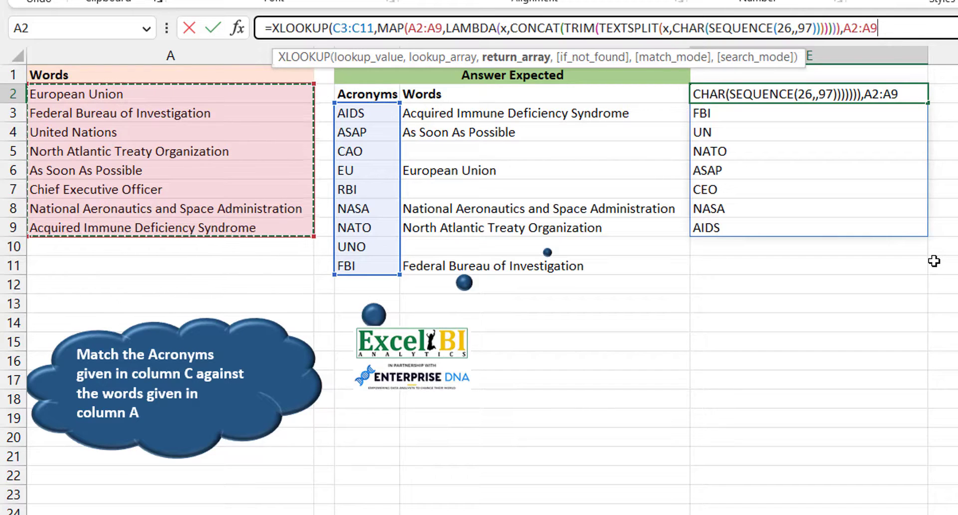
text(,)
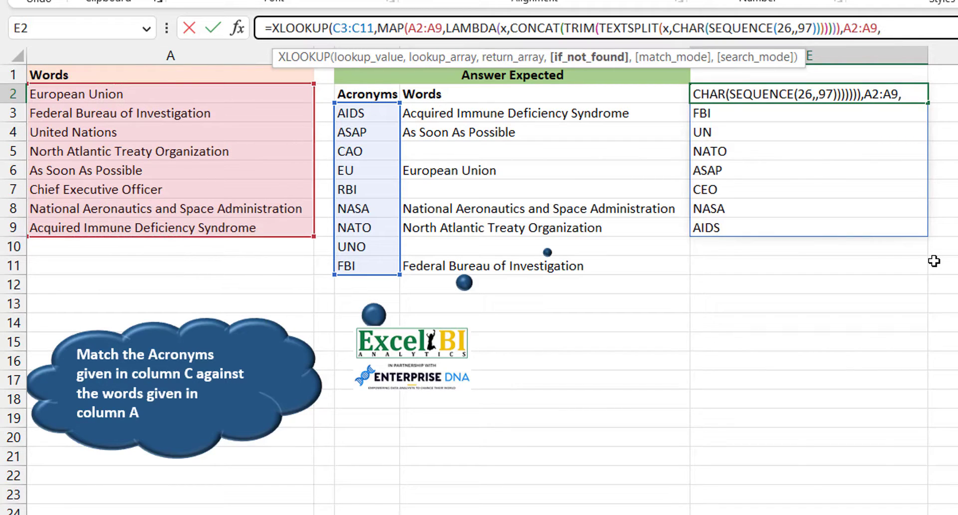
text(""))
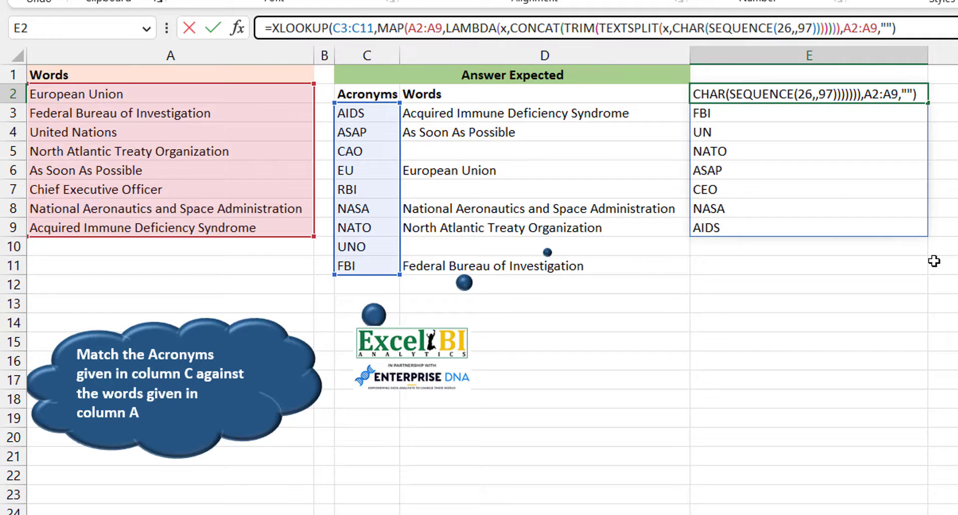
key(ctrl+Return)
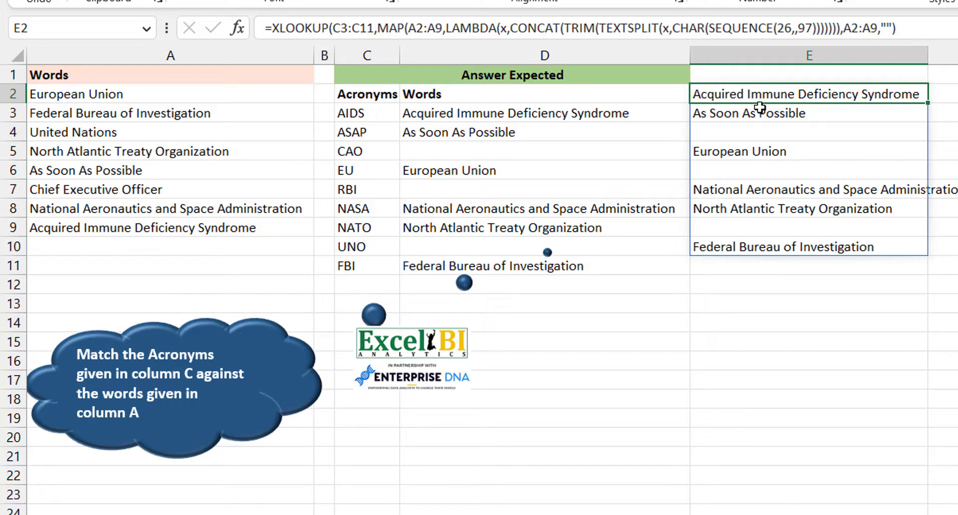
Move the XLOOKUP formula from E2 to E3 to align its results with the acronym rows
key(ctrl+x)
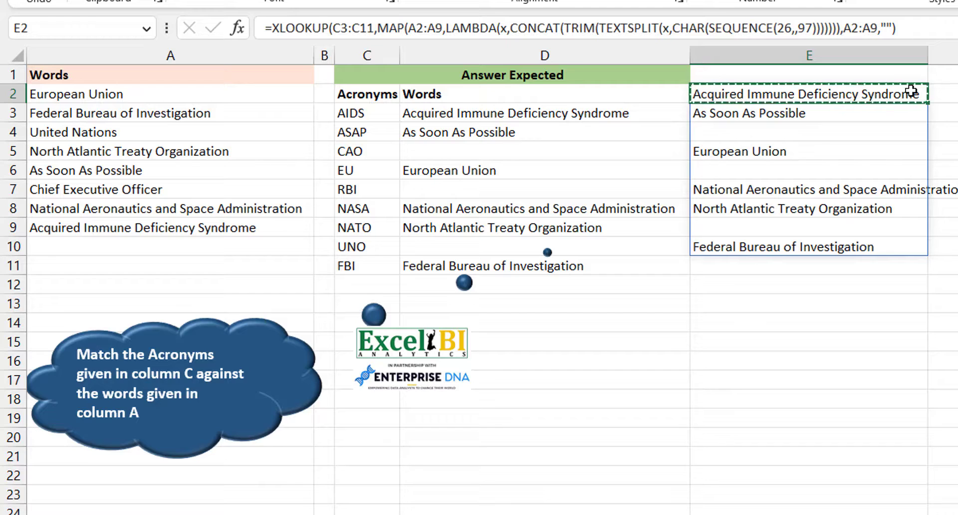
key(Down)
key(ctrl+v)
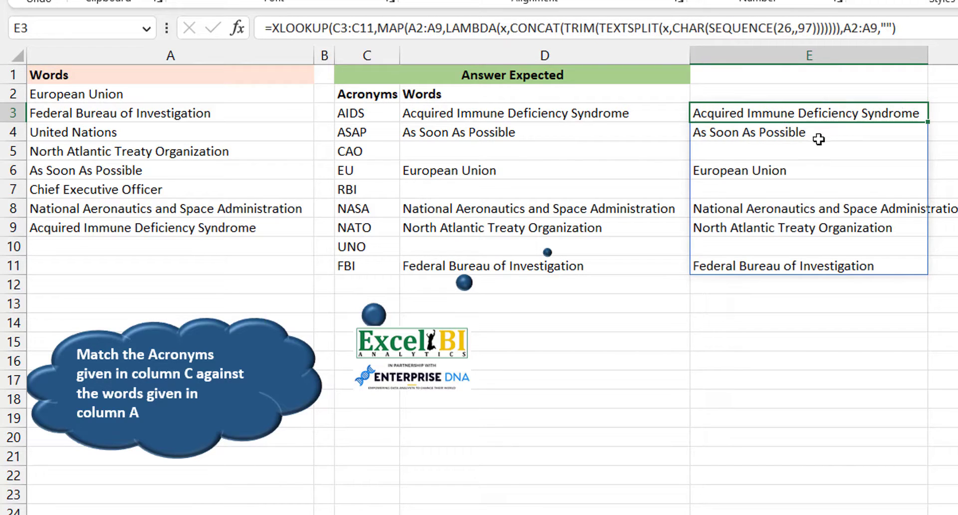